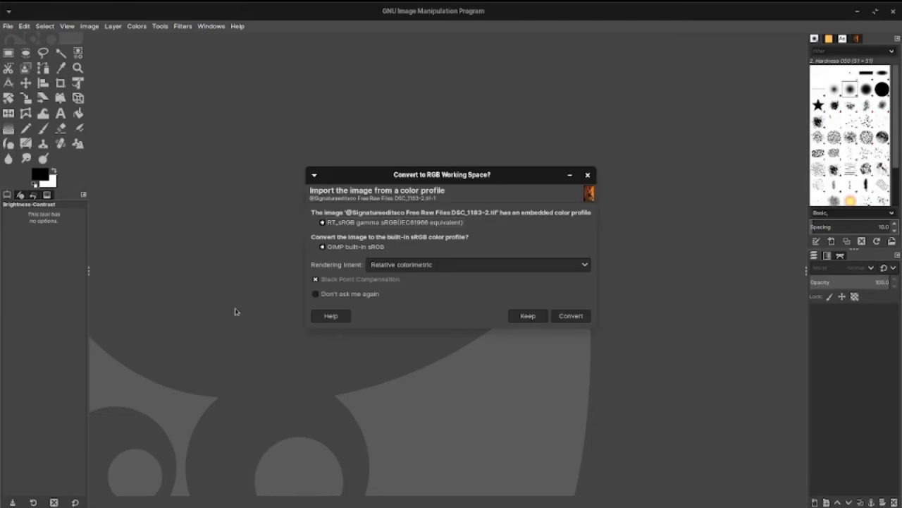
Convert the imported photo to the built-in sRGB color profile and duplicate its layer.
{"action": "left_click", "coordinate": [571, 315]}
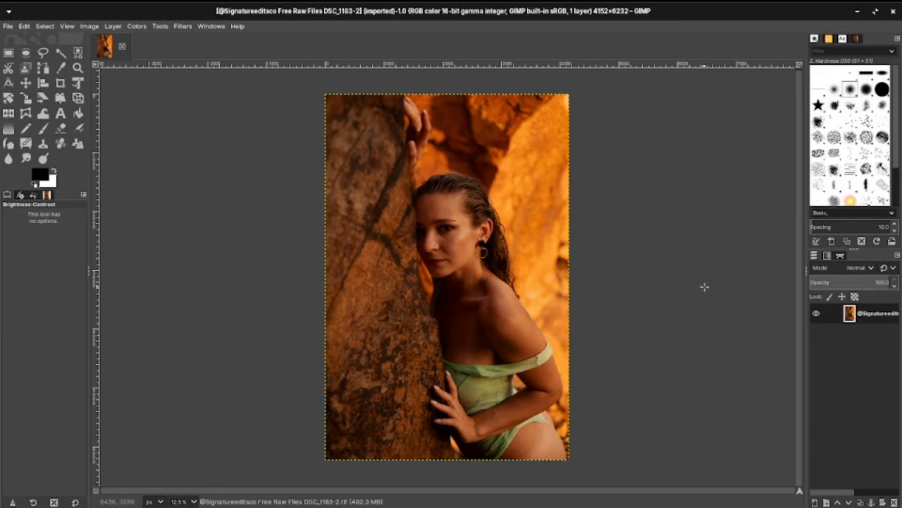
{"action": "right_click", "coordinate": [873, 316]}
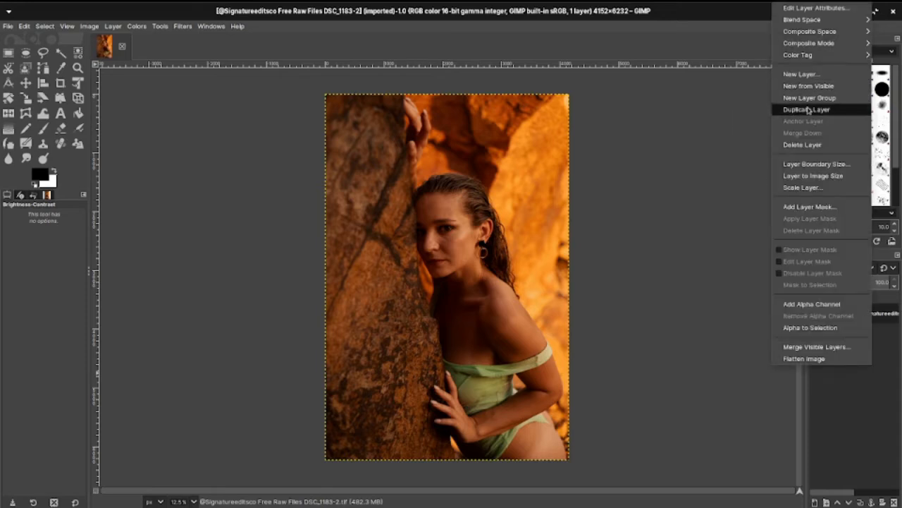
{"action": "left_click", "coordinate": [886, 427]}
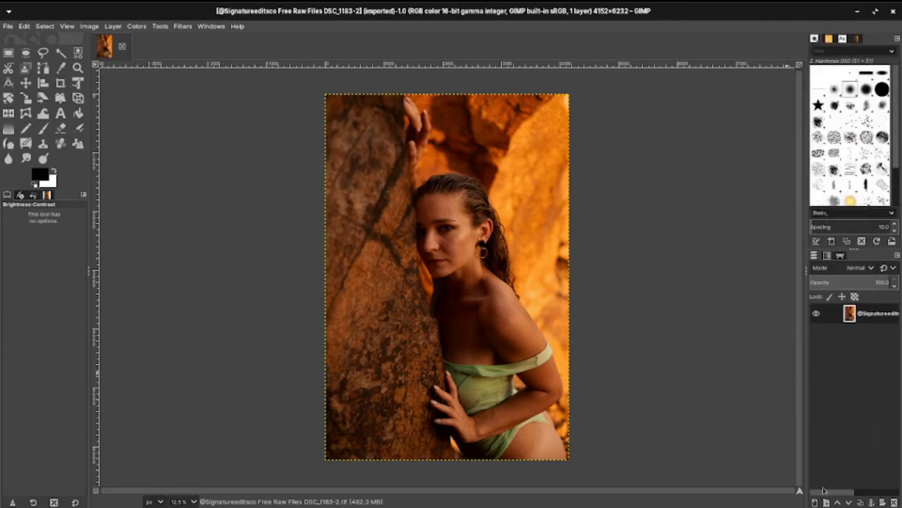
{"action": "left_click", "coordinate": [861, 502]}
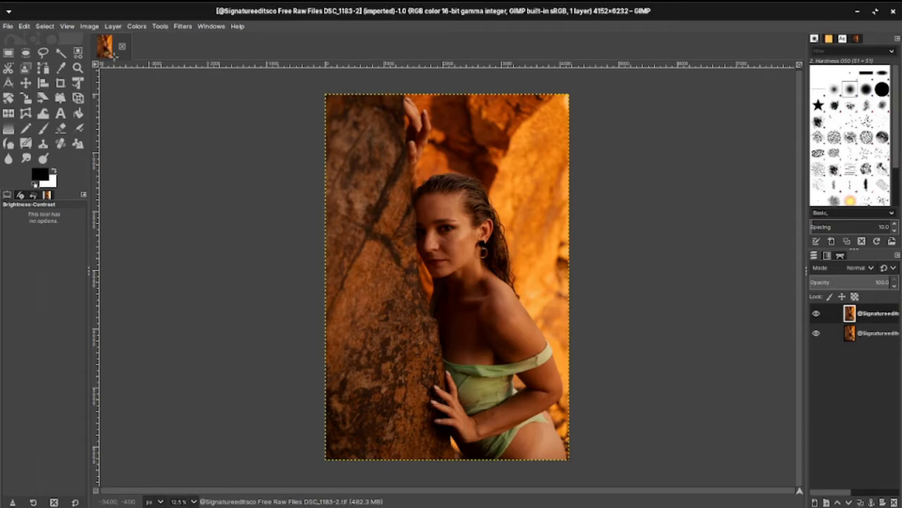
{"action": "left_click", "coordinate": [90, 26]}
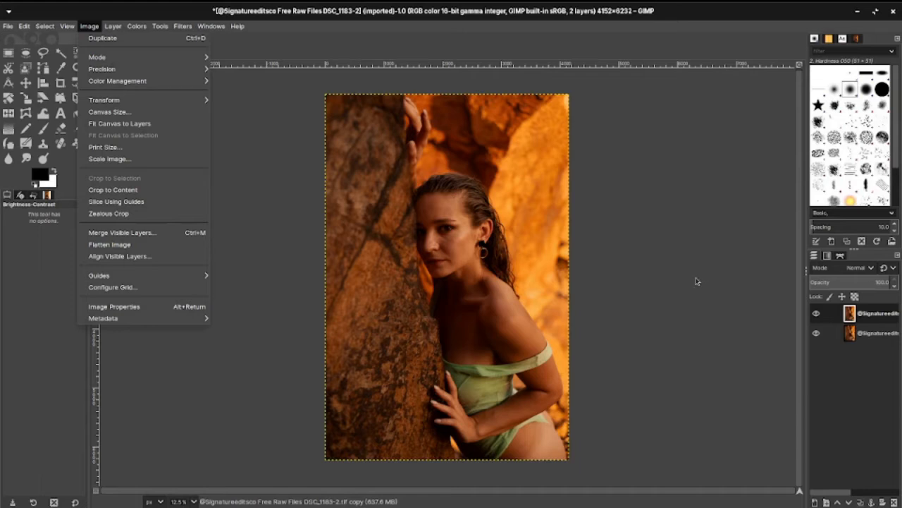
{"action": "left_click", "coordinate": [712, 205]}
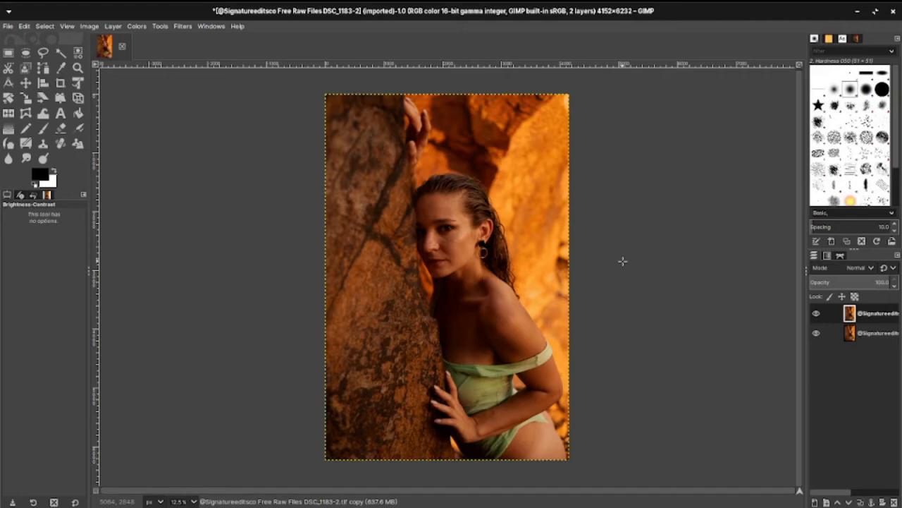
Start Sharpen (Unsharp Mask) on the duplicated layer and set the amount to about 0.723, checking the effect on the woman's face.
{"action": "key", "text": "plus"}
{"action": "key", "text": "plus"}
{"action": "key", "text": "plus"}
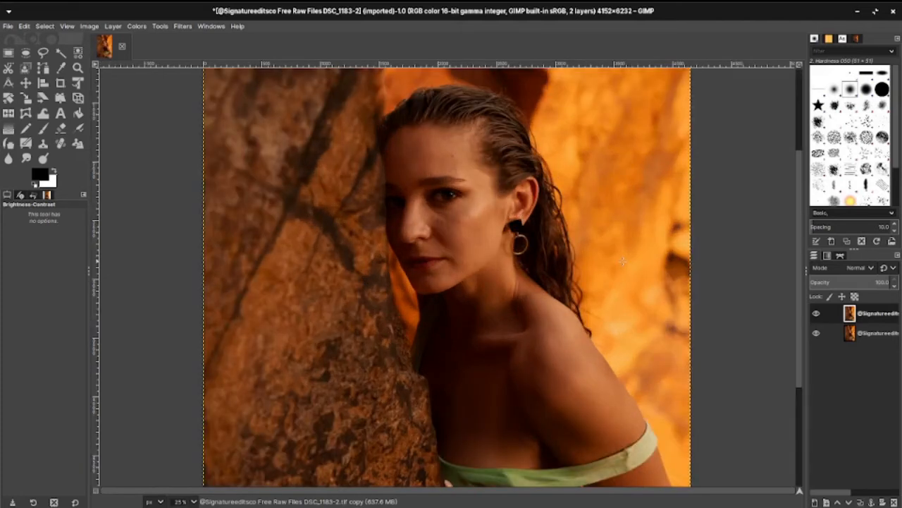
{"action": "key", "text": "plus"}
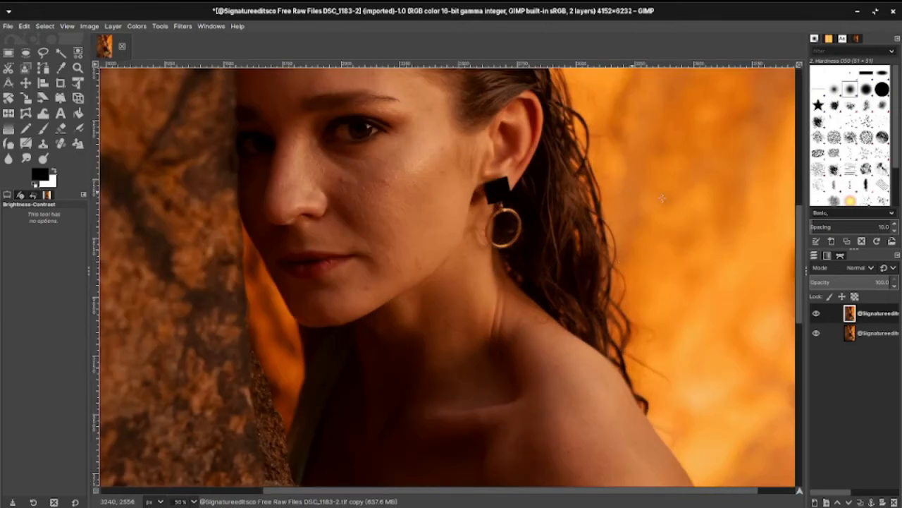
{"action": "left_click_drag", "start_coordinate": [799, 273], "coordinate": [799, 238]}
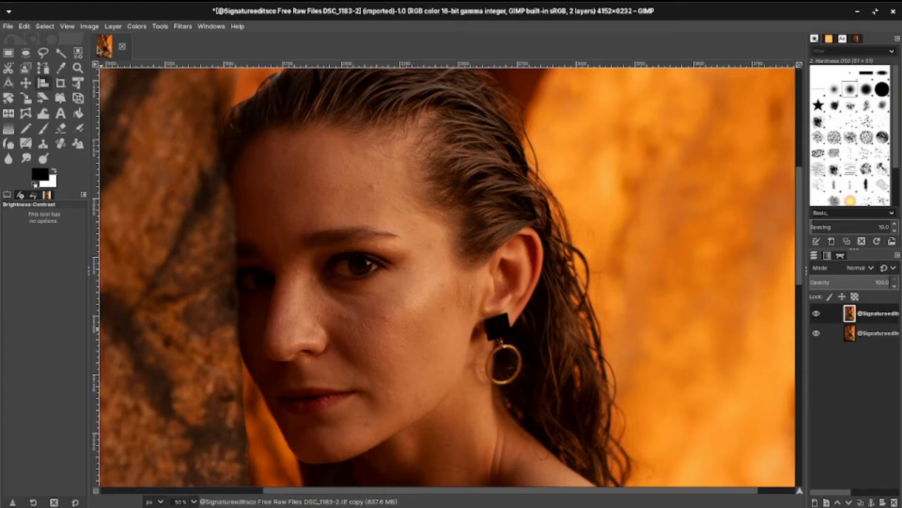
{"action": "left_click", "coordinate": [183, 27]}
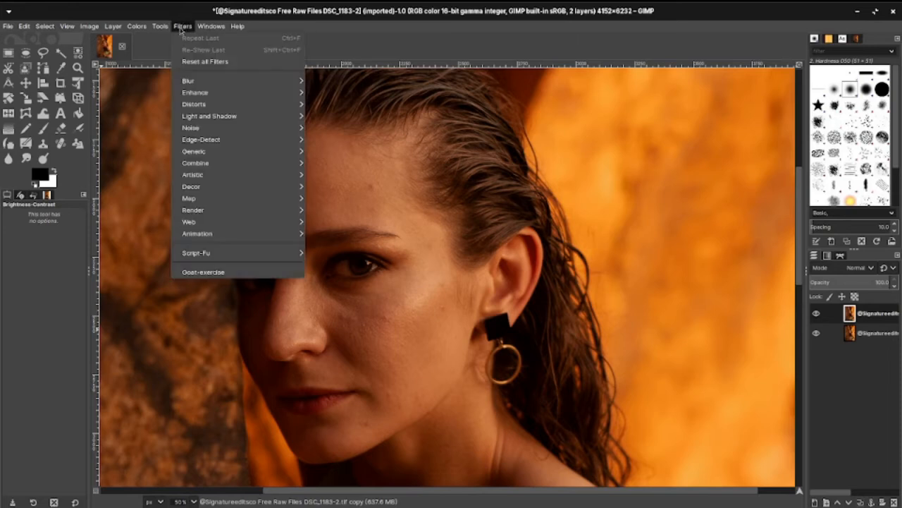
{"action": "mouse_move", "coordinate": [204, 96]}
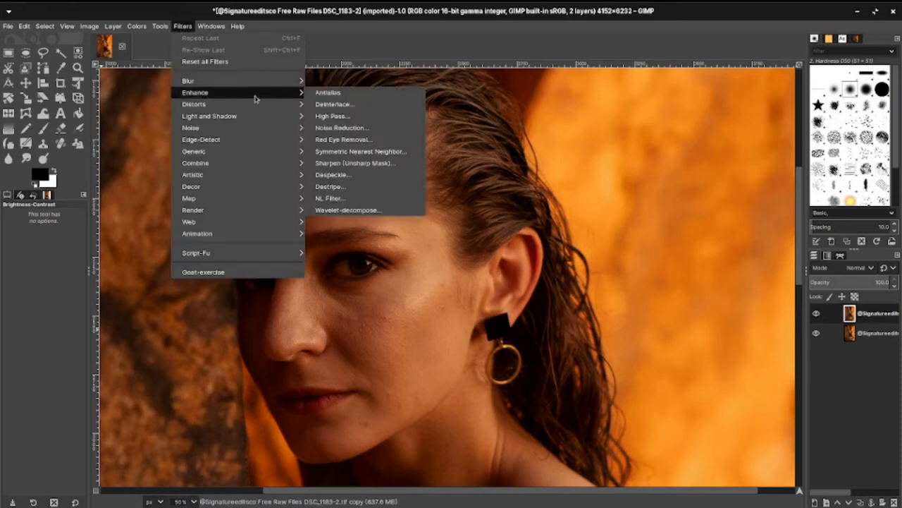
{"action": "left_click", "coordinate": [357, 166]}
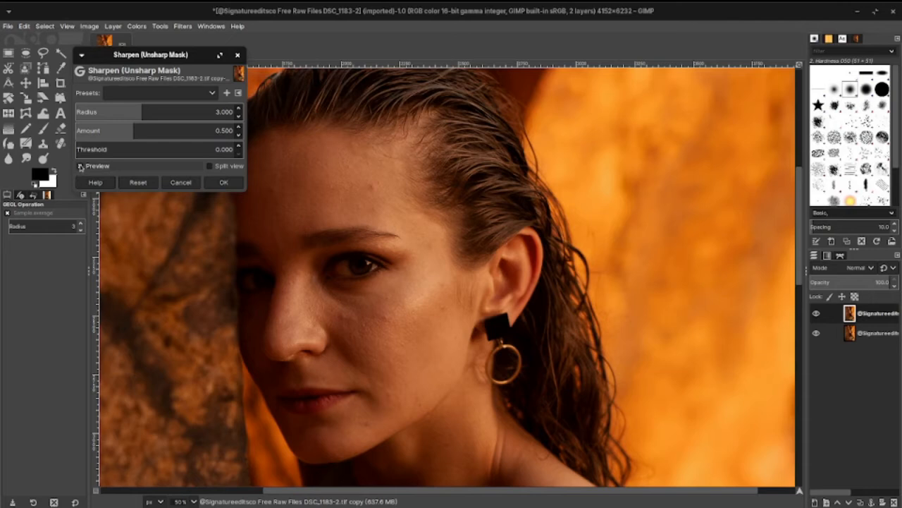
{"action": "left_click", "coordinate": [80, 165]}
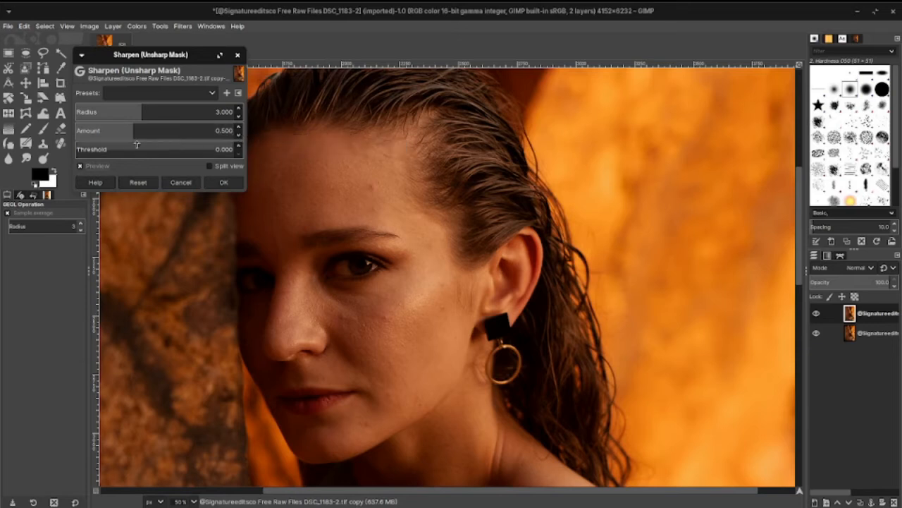
{"action": "left_click", "coordinate": [134, 130]}
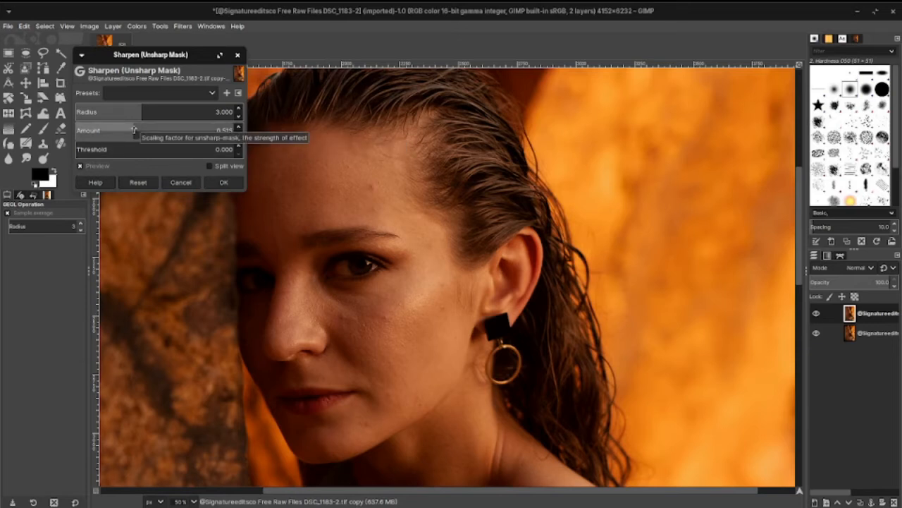
{"action": "left_click_drag", "start_coordinate": [134, 130], "coordinate": [142, 130]}
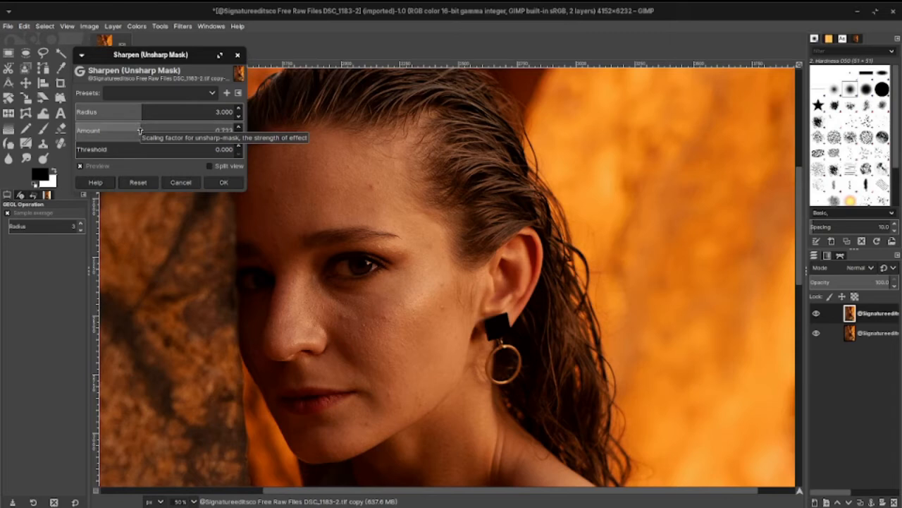
Compare the face with and without the sharpening preview, and apply the Unsharp Mask filter.
{"action": "left_click_drag", "start_coordinate": [161, 54], "coordinate": [716, 100]}
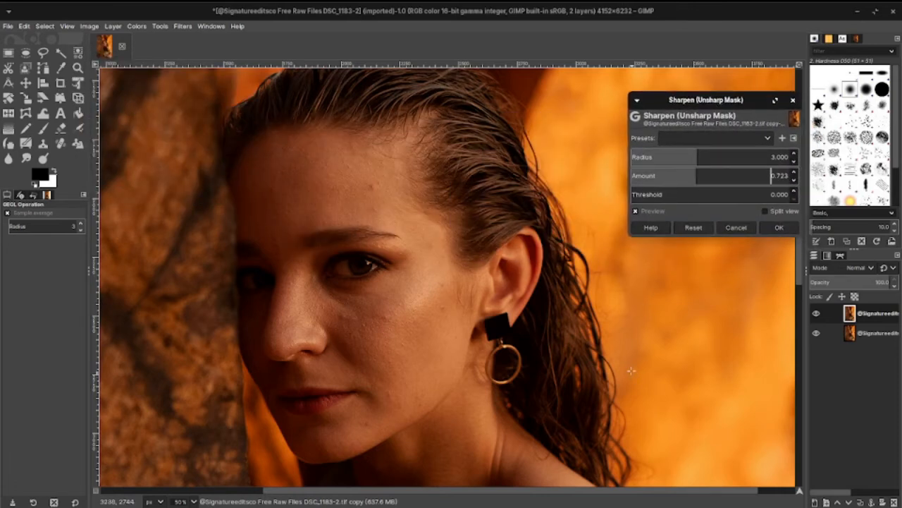
{"action": "left_click", "coordinate": [637, 212]}
{"action": "left_click", "coordinate": [637, 212]}
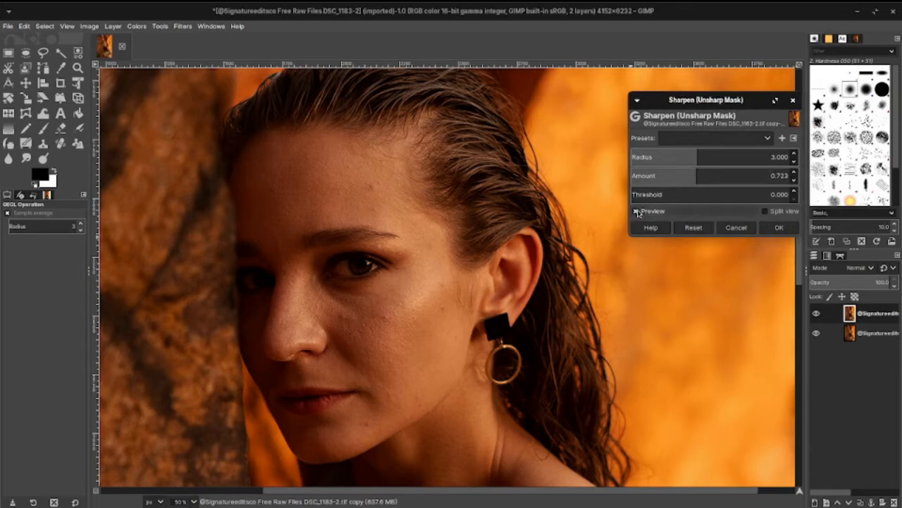
{"action": "left_click", "coordinate": [777, 228]}
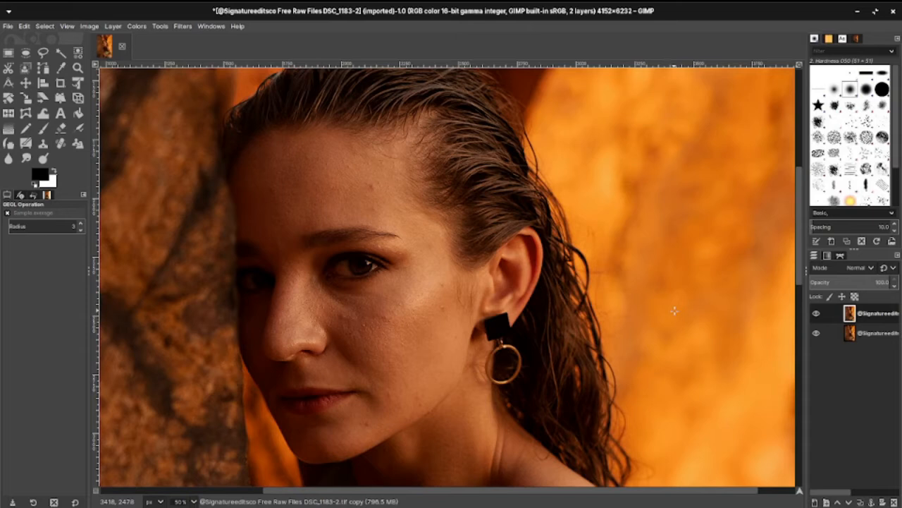
Apply the automatic White Balance correction to the sharpened duplicate layer.
{"action": "scroll", "coordinate": [674, 310], "scroll_direction": "down", "scroll_amount": 4}
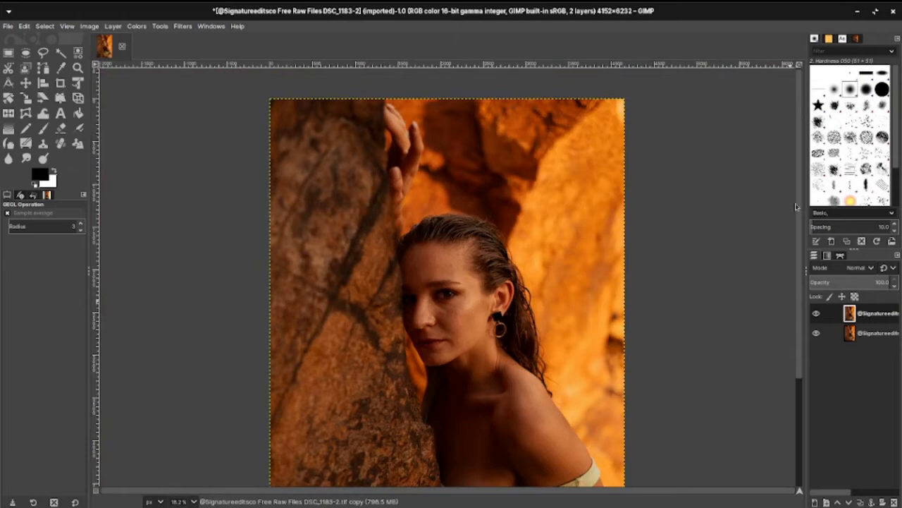
{"action": "left_click_drag", "start_coordinate": [798, 204], "coordinate": [793, 291]}
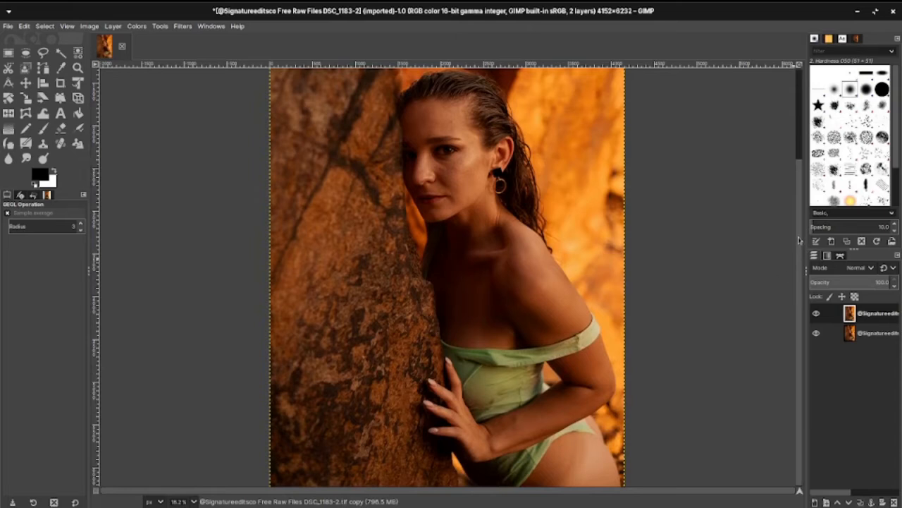
{"action": "left_click_drag", "start_coordinate": [801, 238], "coordinate": [801, 165]}
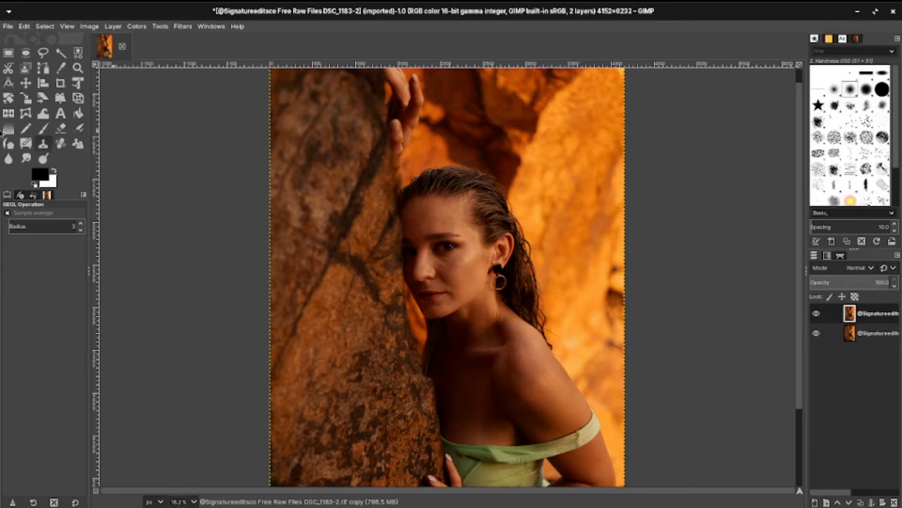
{"action": "left_click", "coordinate": [136, 27]}
{"action": "mouse_move", "coordinate": [153, 210]}
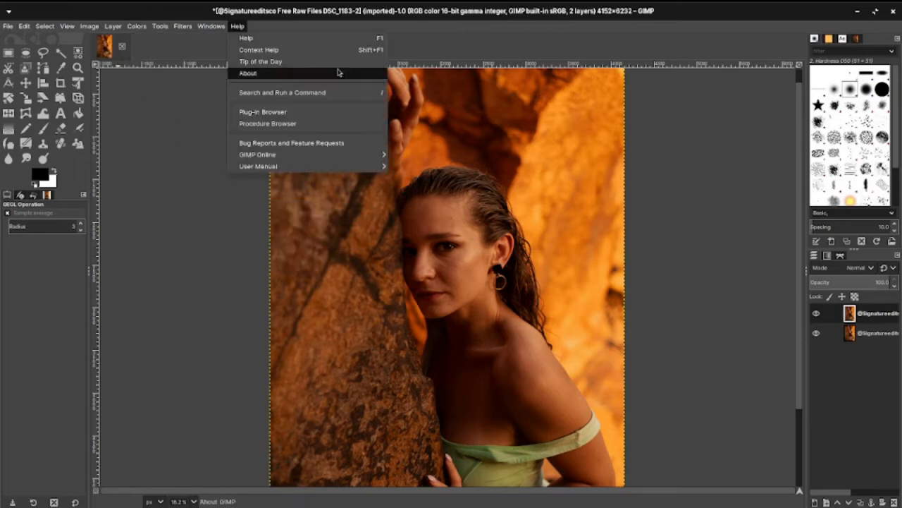
{"action": "left_click", "coordinate": [663, 178]}
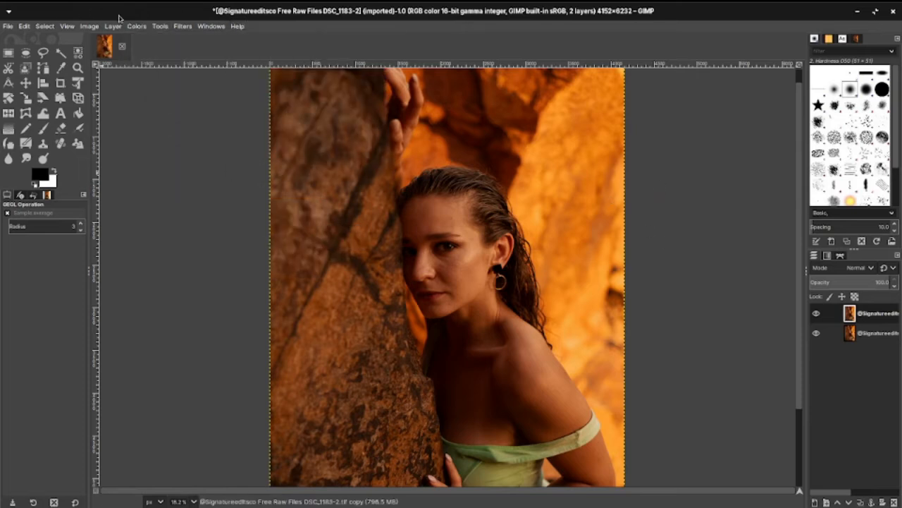
{"action": "left_click", "coordinate": [136, 27]}
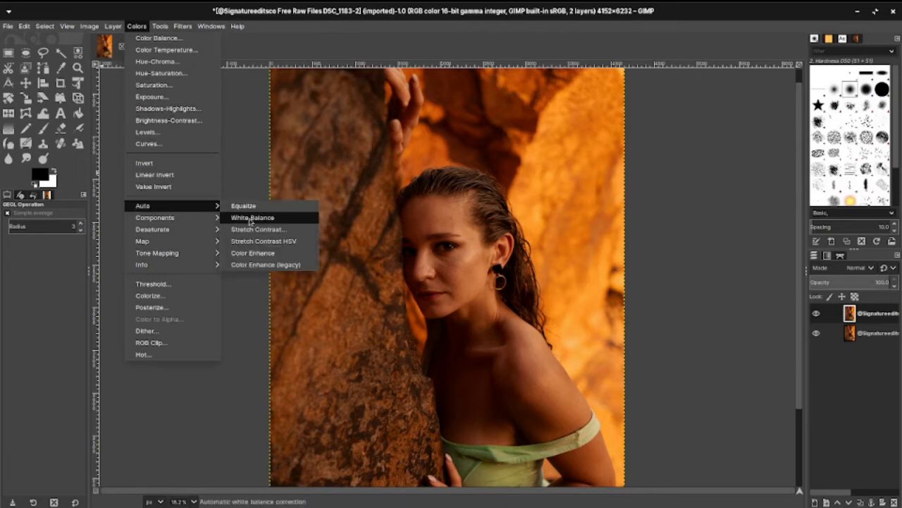
{"action": "left_click", "coordinate": [250, 218]}
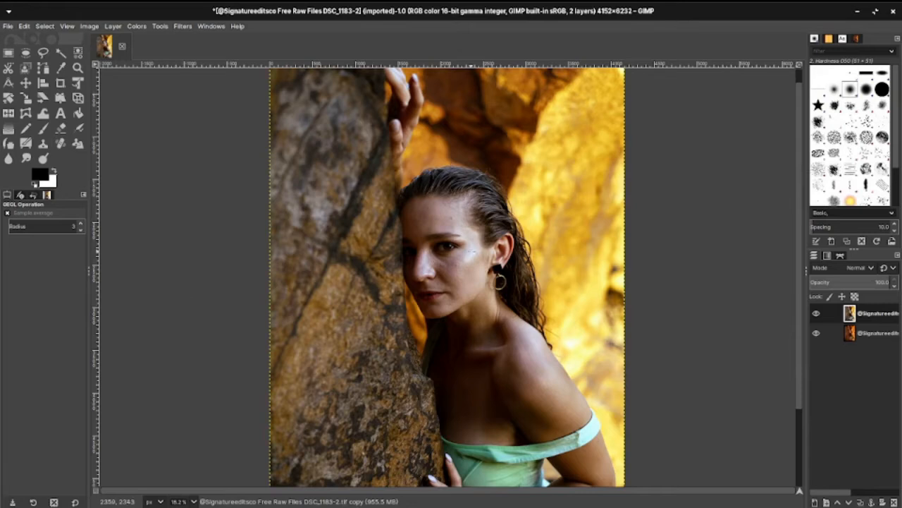
Examine the woman's skin, hair and earring up close for blemishes on the white-balanced photo.
{"action": "scroll", "coordinate": [470, 255], "scroll_direction": "down", "scroll_amount": 3}
{"action": "scroll", "coordinate": [470, 256], "scroll_direction": "up", "scroll_amount": 3}
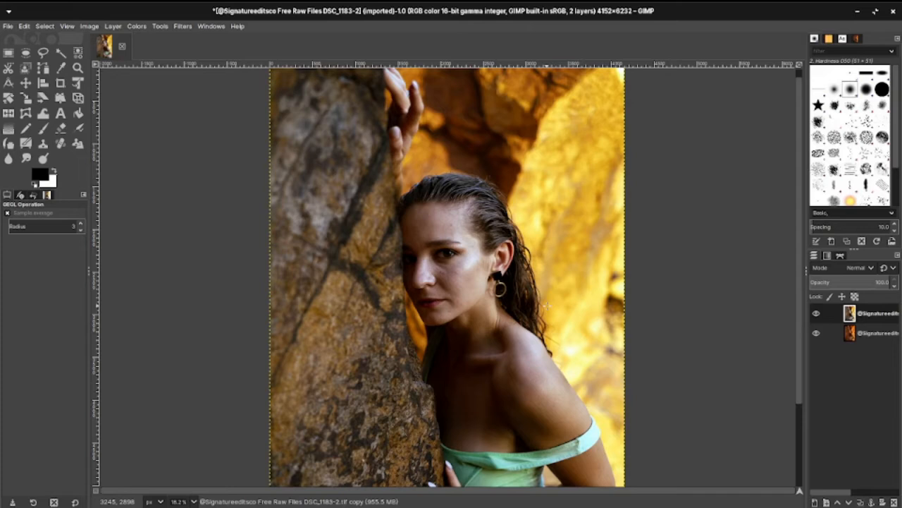
{"action": "scroll", "coordinate": [546, 304], "scroll_direction": "up", "scroll_amount": 4}
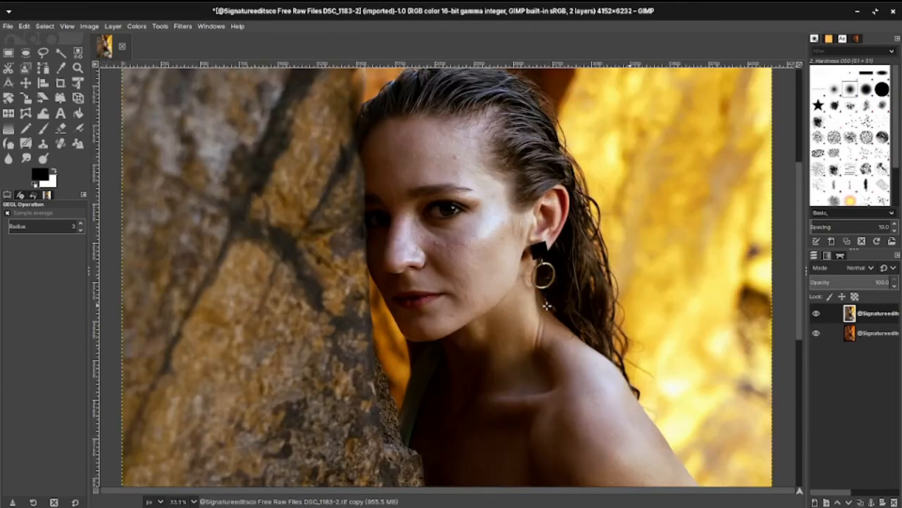
{"action": "scroll", "coordinate": [546, 305], "scroll_direction": "up", "scroll_amount": 1}
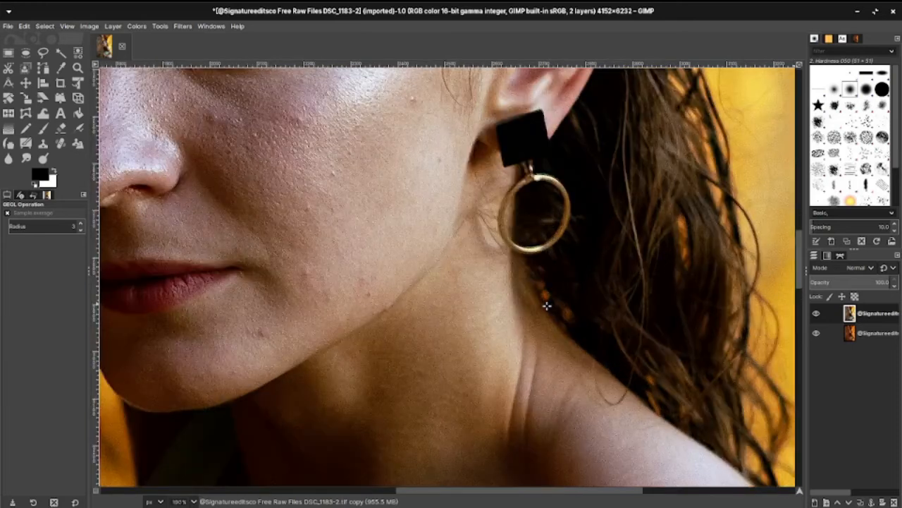
{"action": "scroll", "coordinate": [547, 305], "scroll_direction": "down", "scroll_amount": 1}
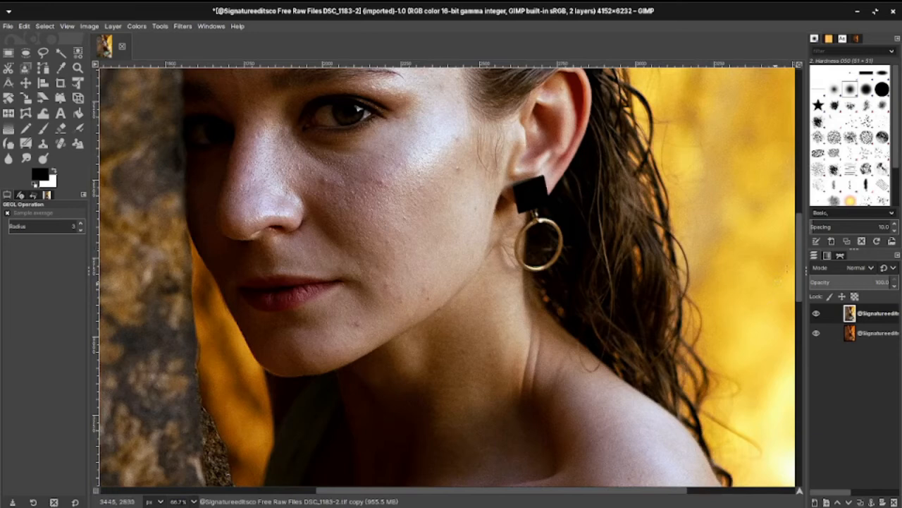
{"action": "left_click_drag", "start_coordinate": [798, 268], "coordinate": [797, 224]}
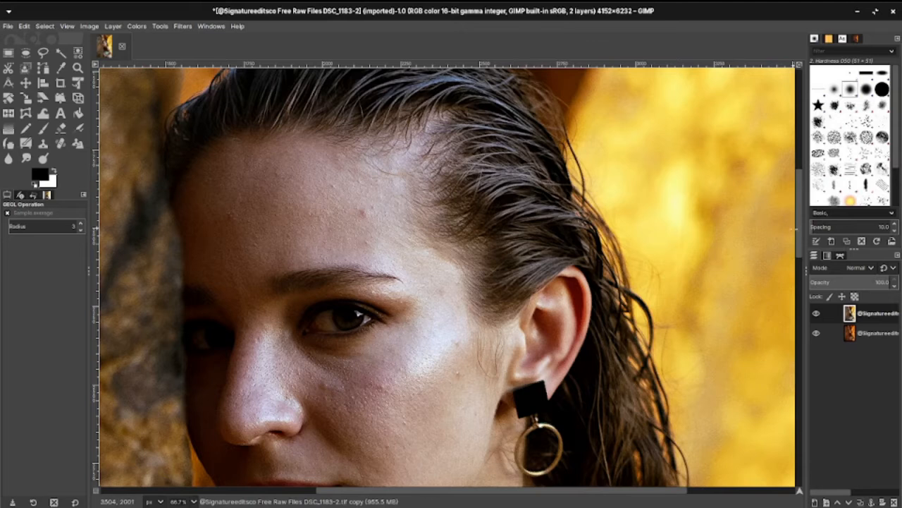
{"action": "mouse_move", "coordinate": [801, 194]}
{"action": "left_mouse_down"}
{"action": "mouse_move", "coordinate": [807, 229]}
{"action": "mouse_move", "coordinate": [807, 174]}
{"action": "mouse_move", "coordinate": [808, 186]}
{"action": "left_mouse_up"}
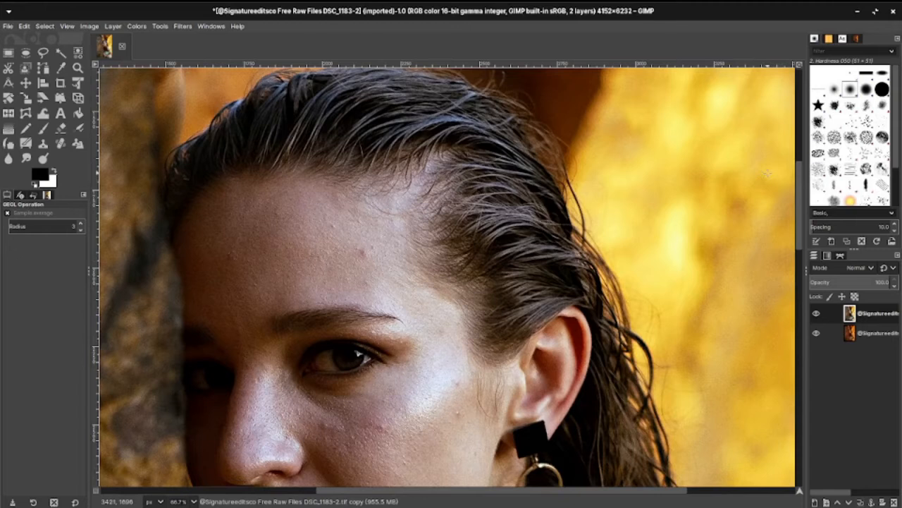
{"action": "mouse_move", "coordinate": [799, 181]}
{"action": "left_mouse_down"}
{"action": "mouse_move", "coordinate": [803, 213]}
{"action": "mouse_move", "coordinate": [799, 194]}
{"action": "left_mouse_up"}
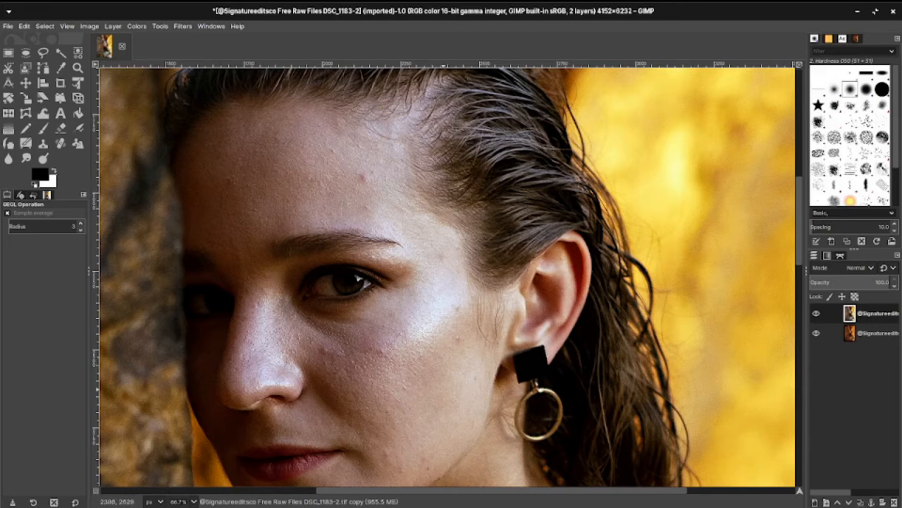
Activate the Heal tool and reduce its brush to about 48 pixels for small blemishes on the forehead.
{"action": "left_click", "coordinate": [61, 144]}
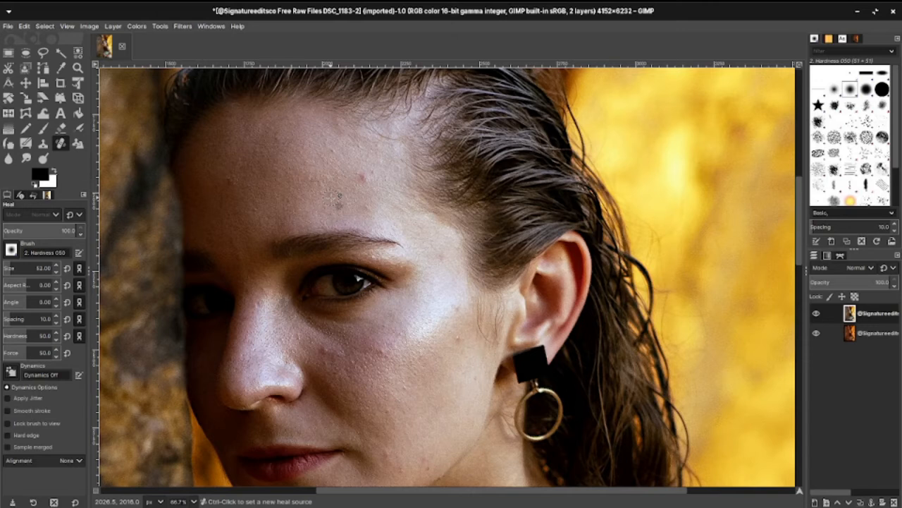
{"action": "key", "text": "bracketleft"}
{"action": "key", "text": "bracketleft"}
{"action": "key", "text": "bracketleft"}
{"action": "key", "text": "bracketleft"}
{"action": "key", "text": "bracketleft"}
{"action": "key", "text": "bracketleft"}
{"action": "key", "text": "bracketleft"}
{"action": "key", "text": "bracketleft"}
{"action": "key", "text": "bracketleft"}
{"action": "key", "text": "bracketleft"}
{"action": "key", "text": "bracketleft"}
{"action": "key", "text": "bracketleft"}
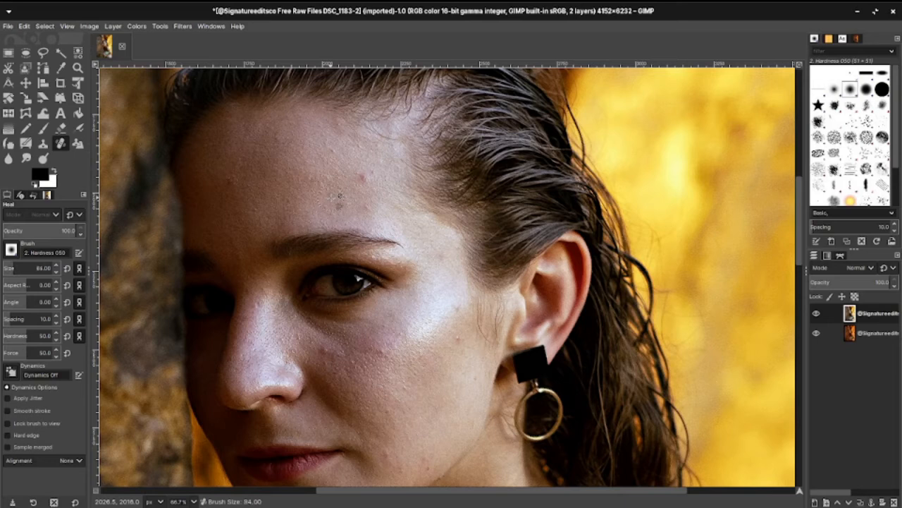
{"action": "scroll", "coordinate": [337, 199], "scroll_direction": "up", "scroll_amount": 1}
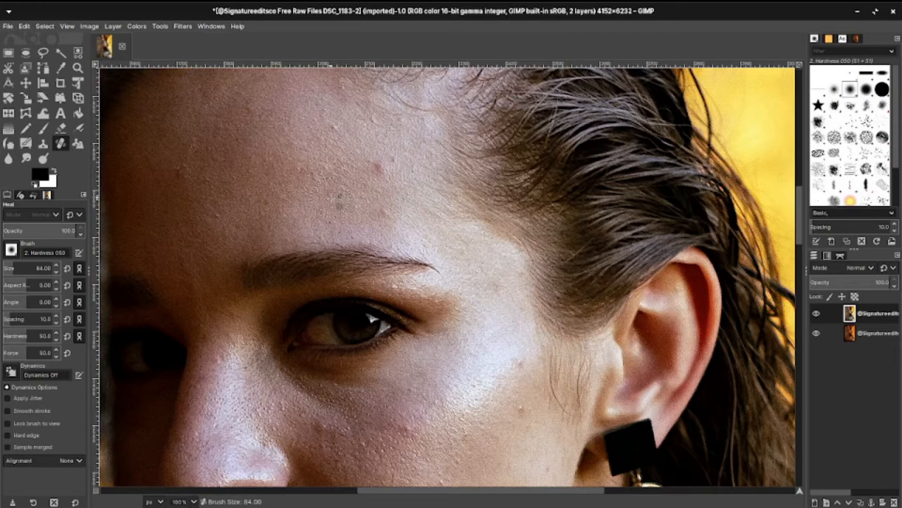
{"action": "key", "text": "bracketleft"}
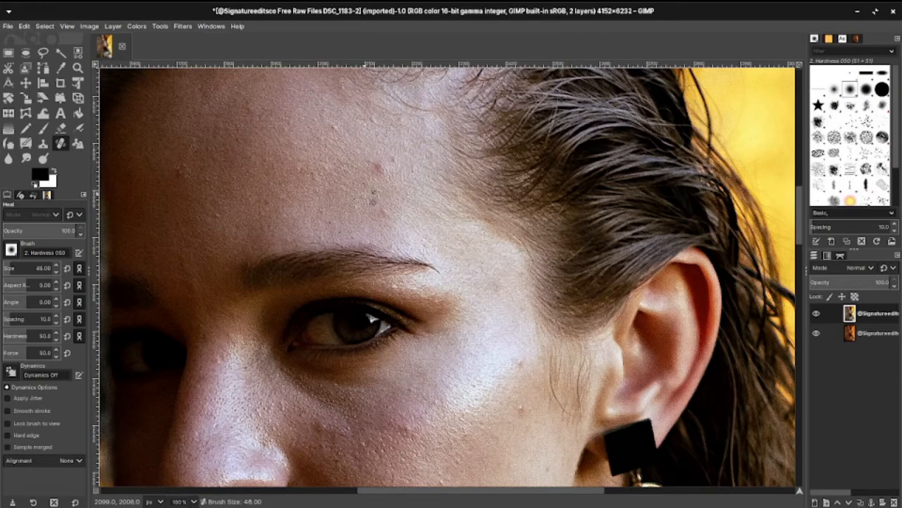
Heal the red spots on the forehead above the outer eyebrow, using clean skin near the temple as source and a 41-pixel brush.
{"action": "left_click", "coordinate": [374, 190]}
{"action": "left_click", "coordinate": [481, 396]}
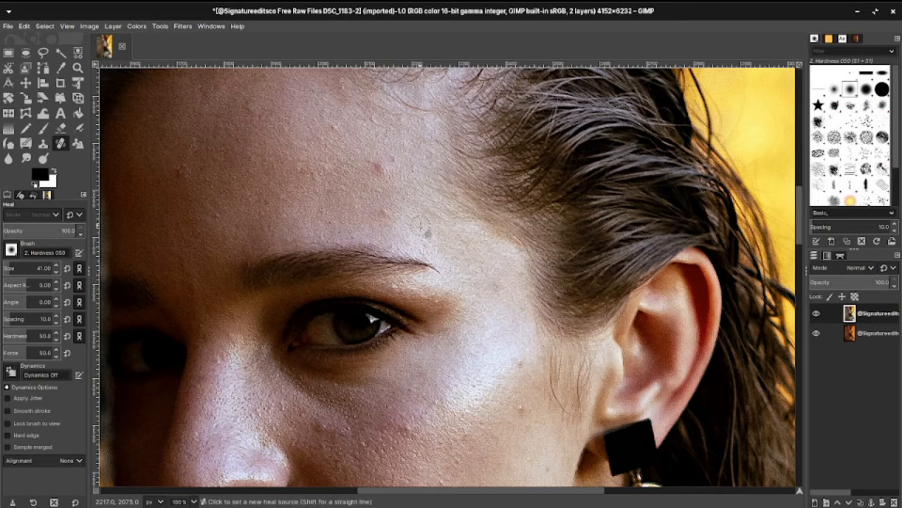
{"action": "left_click", "coordinate": [420, 226], "text": "ctrl"}
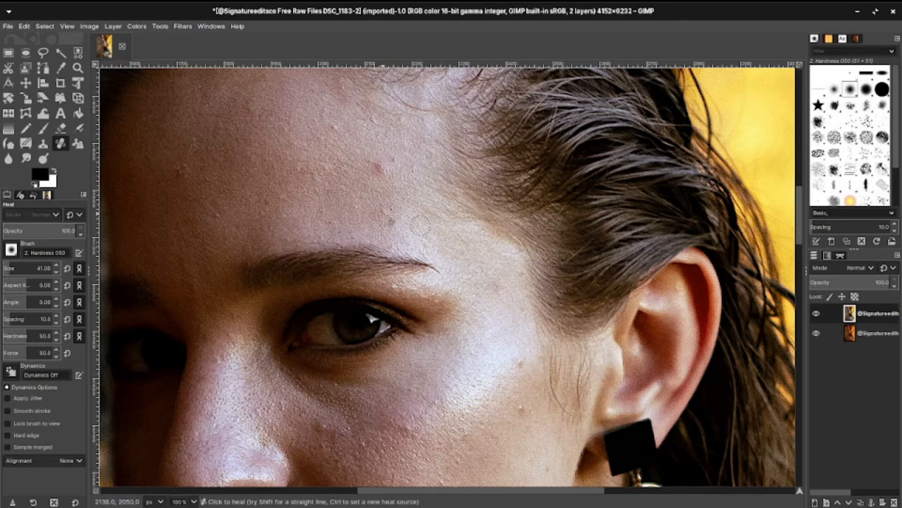
{"action": "left_click", "coordinate": [385, 213]}
{"action": "left_click", "coordinate": [449, 251]}
{"action": "left_click", "coordinate": [381, 203]}
{"action": "key", "text": "ctrl"}
{"action": "left_click", "coordinate": [378, 167]}
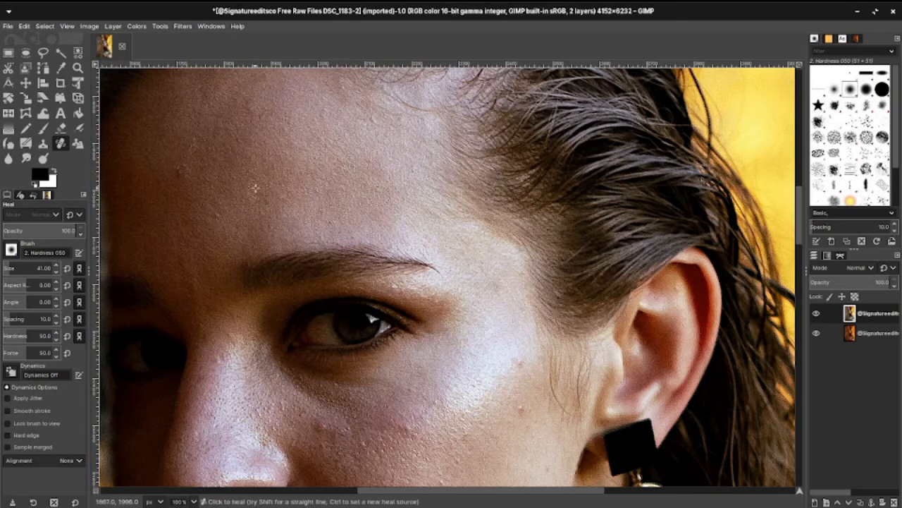
Heal the small bumps on the shaded side of the forehead and the spot on the temple beside the eye.
{"action": "left_click", "coordinate": [186, 199], "text": "ctrl"}
{"action": "left_click", "coordinate": [216, 140], "text": "ctrl"}
{"action": "left_click", "coordinate": [187, 170], "text": "ctrl"}
{"action": "left_click_drag", "start_coordinate": [373, 492], "coordinate": [341, 492]}
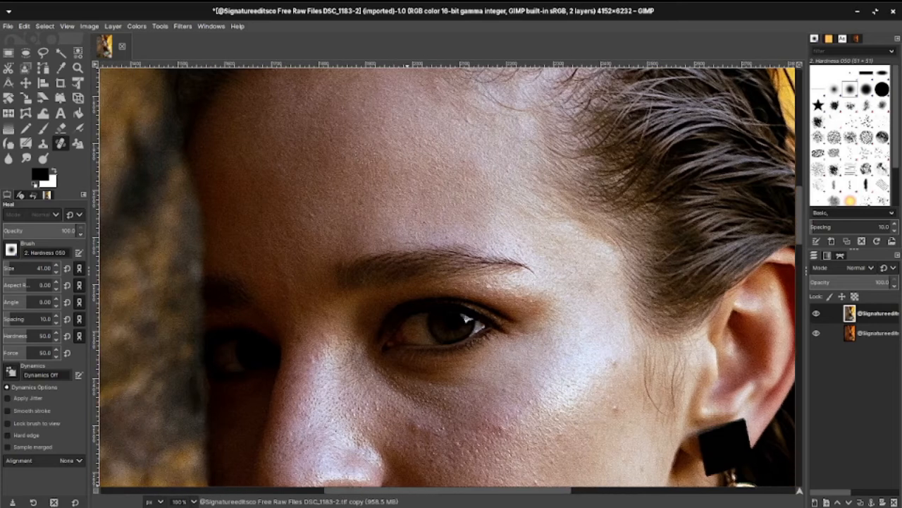
{"action": "left_click", "coordinate": [310, 208], "text": "ctrl"}
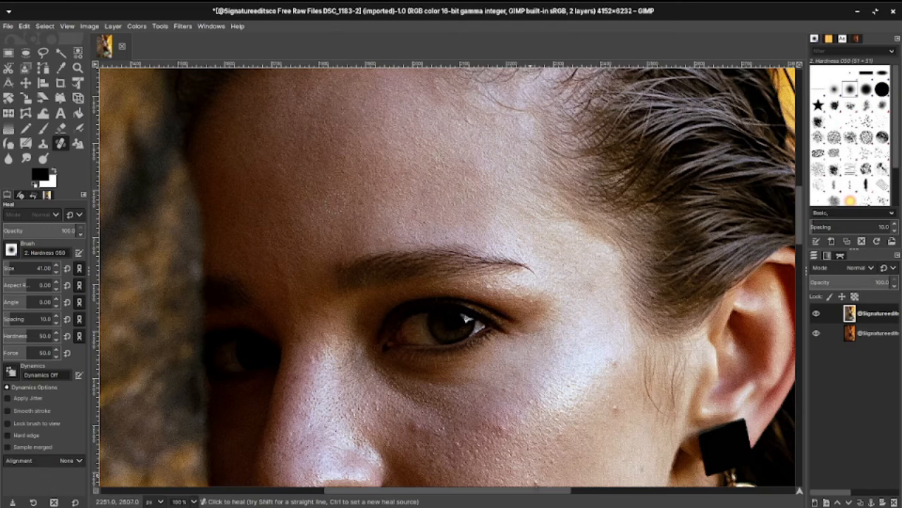
{"action": "left_click_drag", "start_coordinate": [527, 492], "coordinate": [563, 492]}
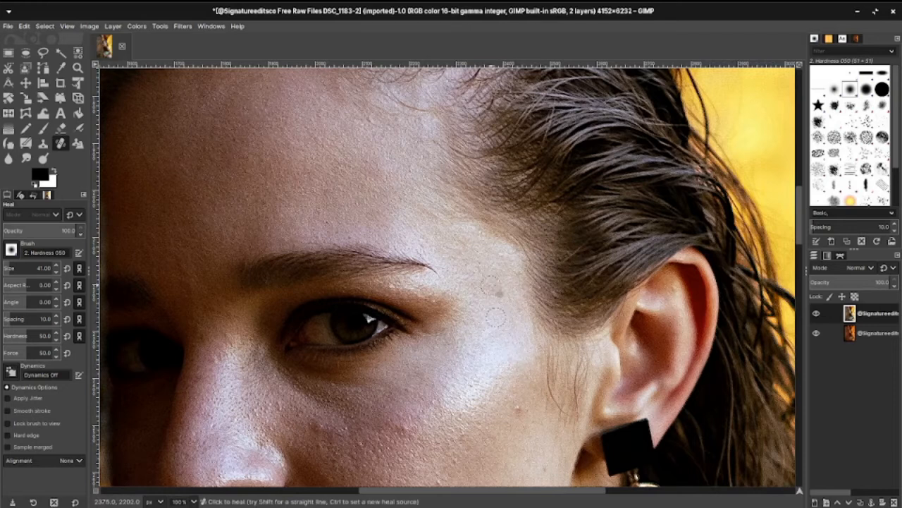
{"action": "left_click", "coordinate": [522, 358]}
Try healing the stray hairs over the yellow background beside the head, and undo the last heal stroke.
{"action": "left_click_drag", "start_coordinate": [556, 491], "coordinate": [605, 491]}
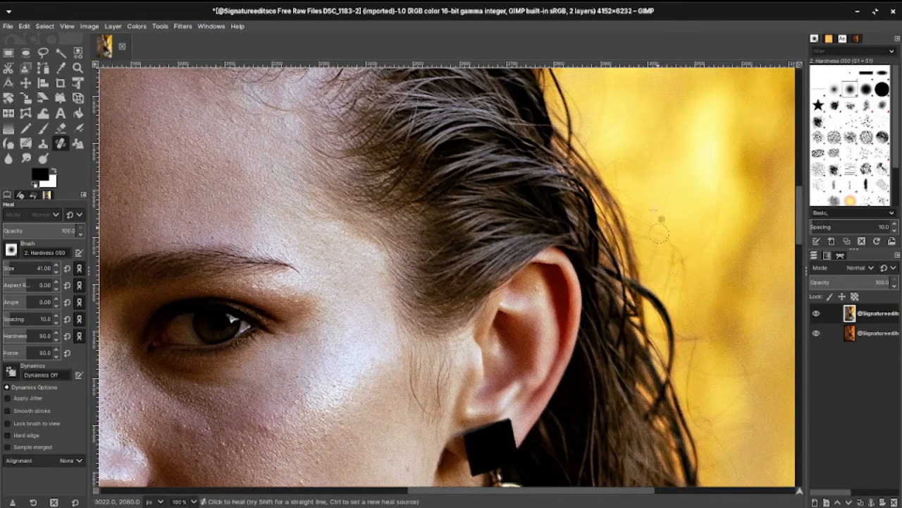
{"action": "left_click", "coordinate": [637, 164], "text": "ctrl"}
{"action": "mouse_move", "coordinate": [618, 181]}
{"action": "left_mouse_down"}
{"action": "mouse_move", "coordinate": [606, 176]}
{"action": "mouse_move", "coordinate": [615, 176]}
{"action": "mouse_move", "coordinate": [614, 188]}
{"action": "mouse_move", "coordinate": [603, 182]}
{"action": "mouse_move", "coordinate": [614, 187]}
{"action": "left_mouse_up"}
{"action": "left_click", "coordinate": [610, 186]}
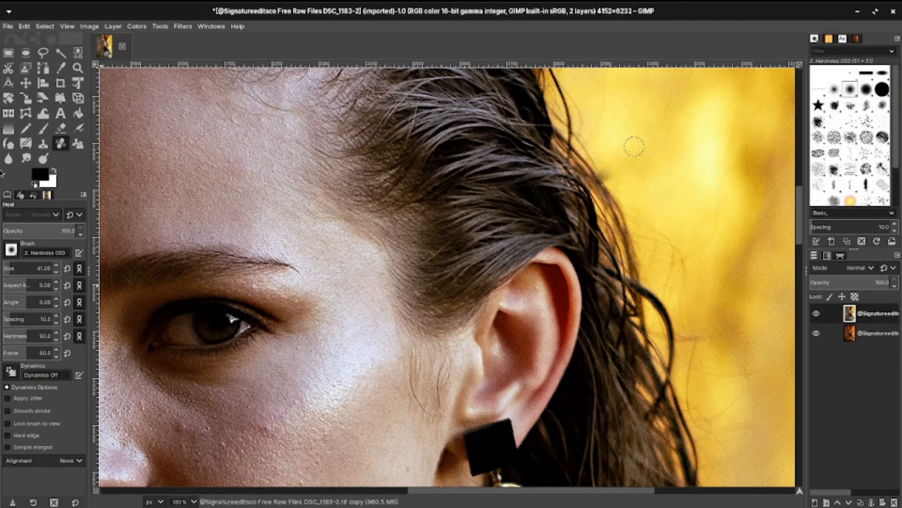
{"action": "left_click", "coordinate": [24, 26]}
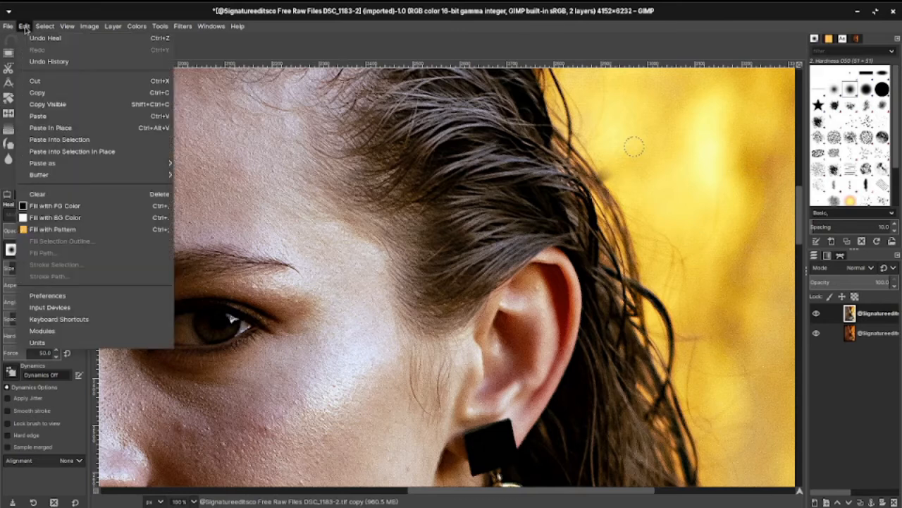
{"action": "left_click", "coordinate": [45, 38]}
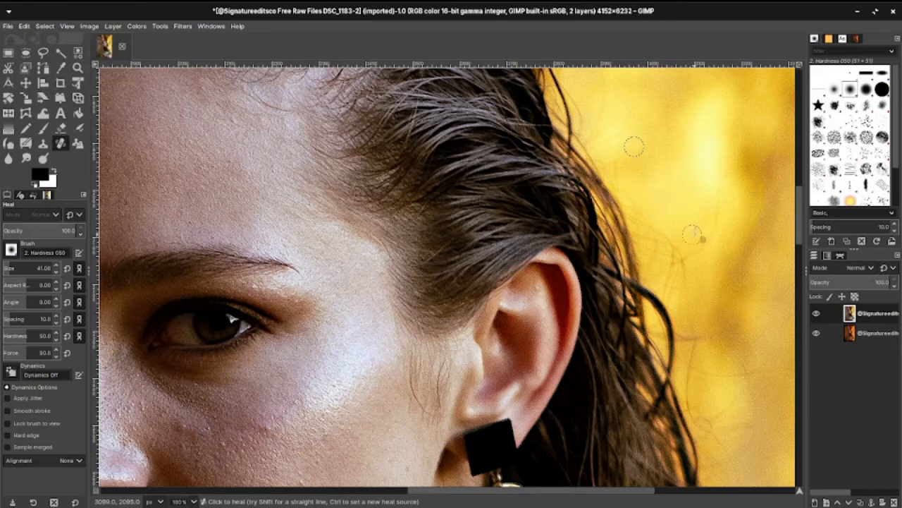
Heal the loose stray hairs against the yellow background beside the wet hair, sampling clean background nearby.
{"action": "left_click", "coordinate": [690, 208], "text": "ctrl"}
{"action": "mouse_move", "coordinate": [670, 236]}
{"action": "left_mouse_down"}
{"action": "mouse_move", "coordinate": [685, 287]}
{"action": "mouse_move", "coordinate": [652, 223]}
{"action": "mouse_move", "coordinate": [676, 282]}
{"action": "mouse_move", "coordinate": [689, 241]}
{"action": "mouse_move", "coordinate": [711, 232]}
{"action": "left_mouse_up"}
{"action": "mouse_move", "coordinate": [697, 323]}
{"action": "left_mouse_down"}
{"action": "mouse_move", "coordinate": [691, 288]}
{"action": "mouse_move", "coordinate": [709, 237]}
{"action": "left_mouse_up"}
{"action": "left_click_drag", "start_coordinate": [638, 145], "coordinate": [623, 159]}
{"action": "left_click_drag", "start_coordinate": [703, 343], "coordinate": [699, 368]}
{"action": "left_click", "coordinate": [752, 328], "text": "ctrl"}
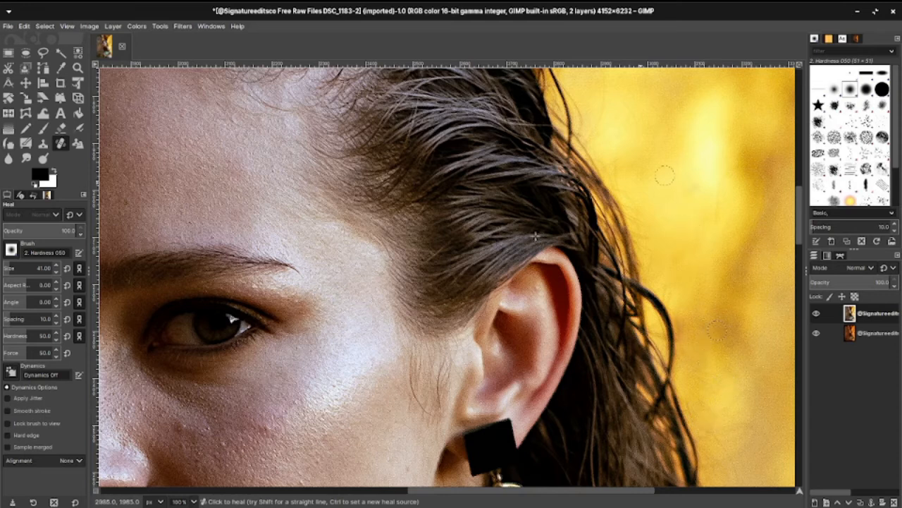
Heal the red spots on the upper cheek below the eye, sampling clean skin close by.
{"action": "left_click_drag", "start_coordinate": [420, 492], "coordinate": [366, 493]}
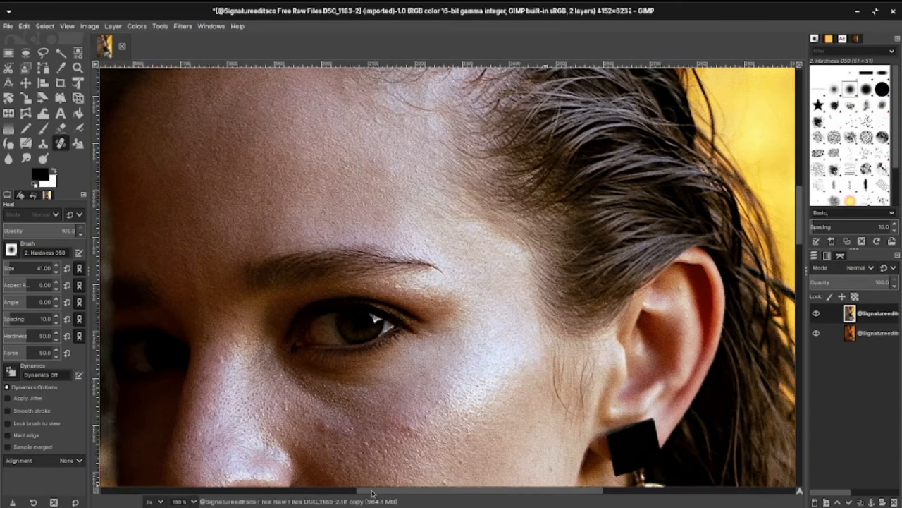
{"action": "left_click", "coordinate": [446, 404], "text": "ctrl"}
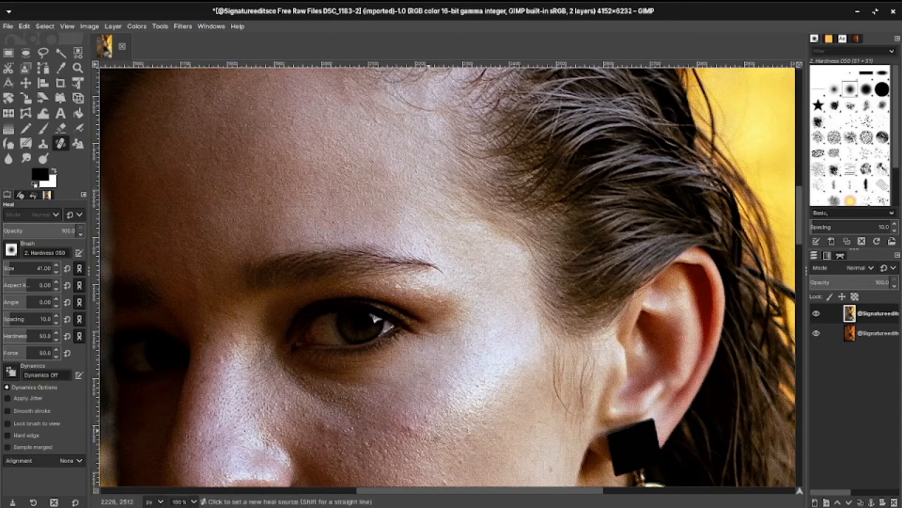
{"action": "left_click", "coordinate": [410, 429]}
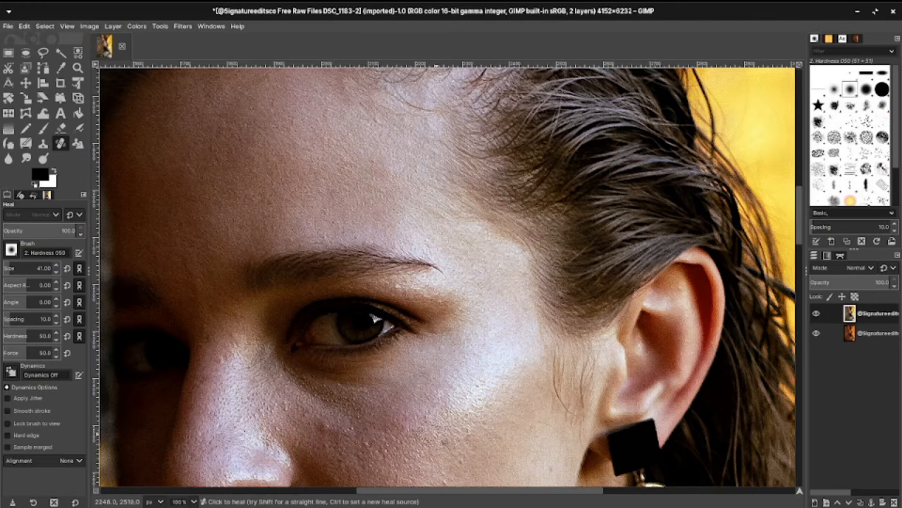
{"action": "left_click", "coordinate": [382, 447], "text": "ctrl"}
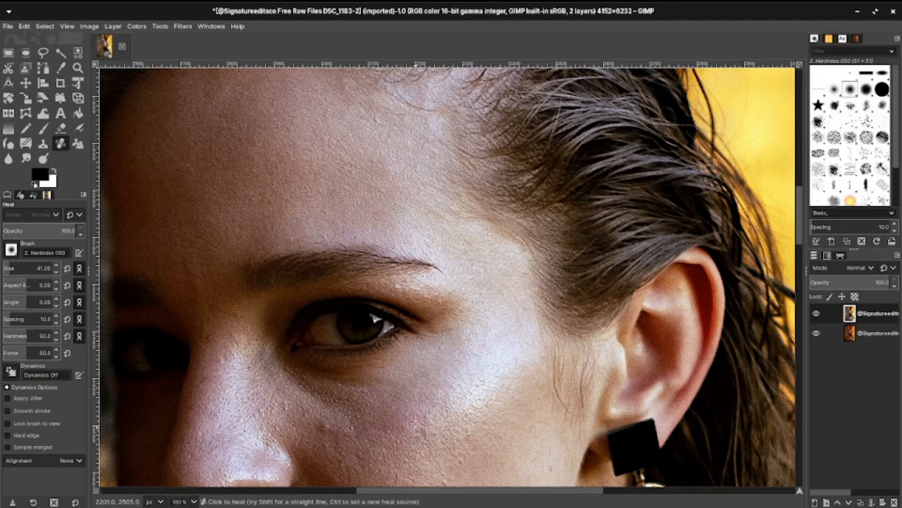
{"action": "left_click", "coordinate": [376, 453], "text": "ctrl"}
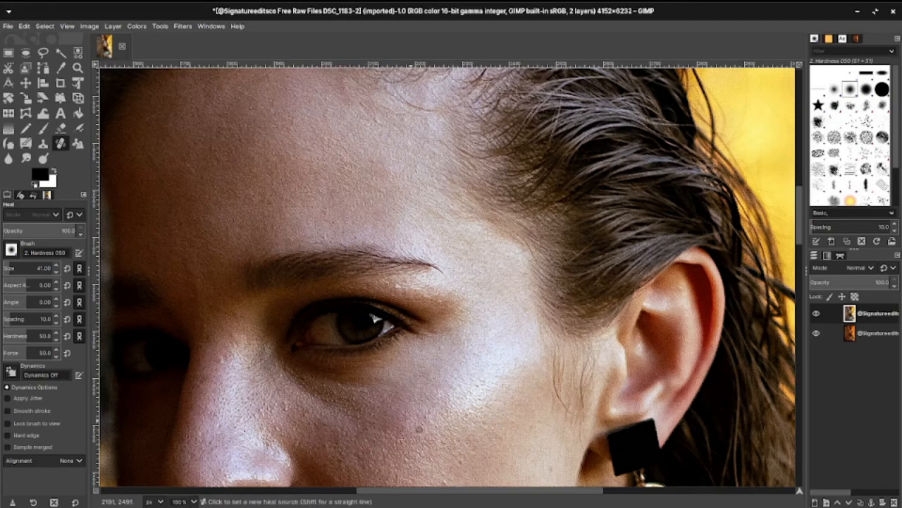
Heal the remaining small bumps on the cheek between the nose and the outer eye, resampling nearby skin for each spot.
{"action": "key", "text": "ctrl"}
{"action": "left_click", "coordinate": [352, 419], "text": "ctrl"}
{"action": "left_click", "coordinate": [338, 433]}
{"action": "left_click", "coordinate": [367, 448], "text": "ctrl"}
{"action": "left_click", "coordinate": [329, 426]}
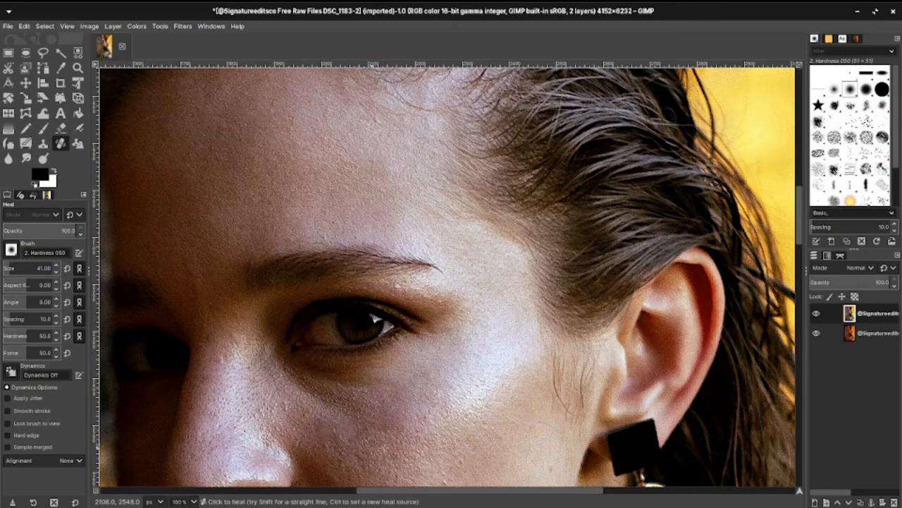
{"action": "left_click", "coordinate": [397, 446], "text": "ctrl"}
{"action": "left_click", "coordinate": [353, 442]}
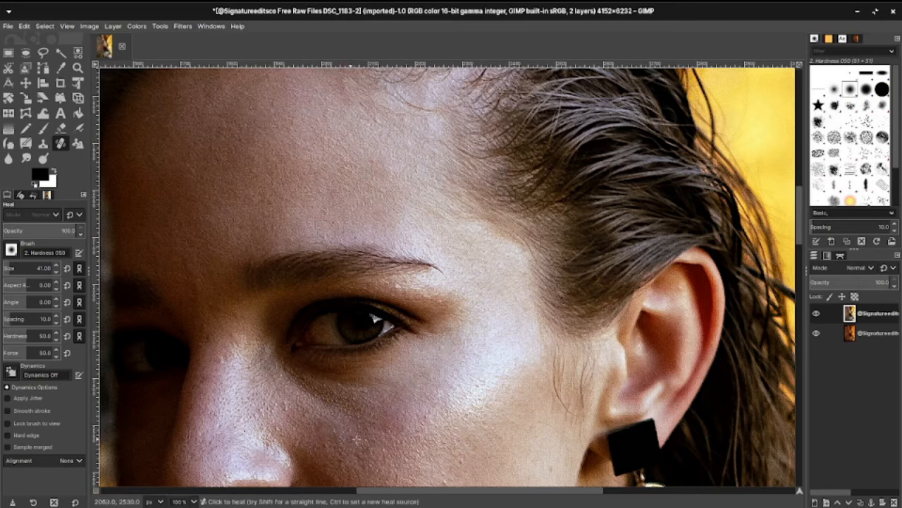
{"action": "left_click", "coordinate": [386, 418], "text": "ctrl"}
{"action": "left_click", "coordinate": [368, 427]}
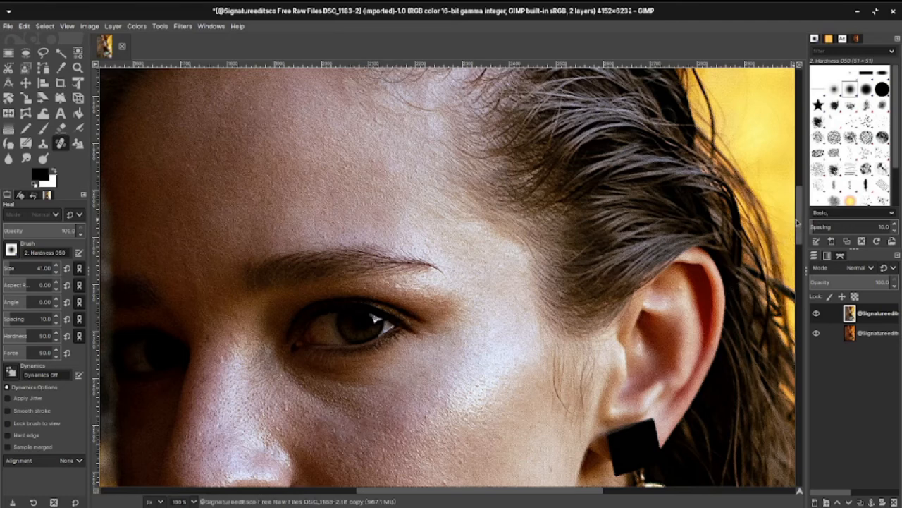
Heal the dark spot on the cheek near the earring and the blemishes on the lower cheek beside the mouth.
{"action": "left_click_drag", "start_coordinate": [799, 223], "coordinate": [800, 243]}
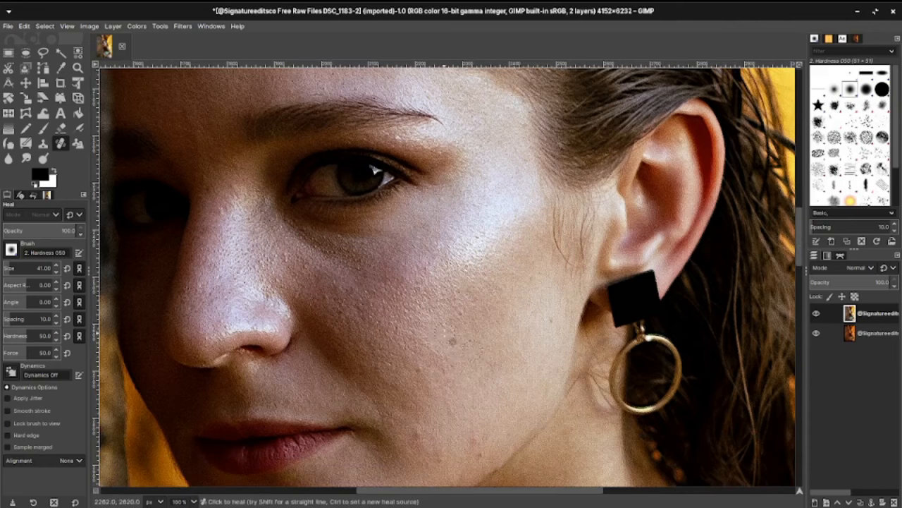
{"action": "left_click", "coordinate": [538, 339], "text": "ctrl"}
{"action": "left_click", "coordinate": [549, 320]}
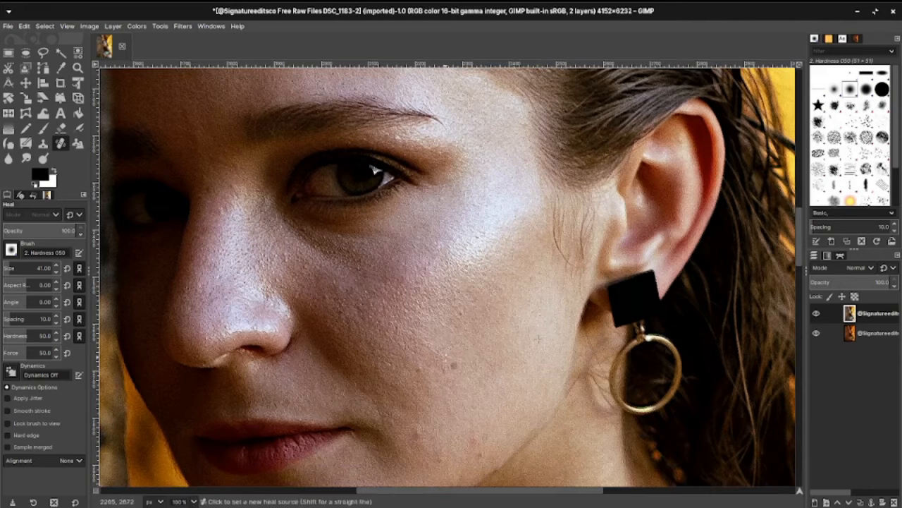
{"action": "left_click", "coordinate": [424, 375]}
{"action": "left_click", "coordinate": [494, 423], "text": "ctrl"}
{"action": "left_click", "coordinate": [416, 433]}
{"action": "left_click", "coordinate": [424, 431]}
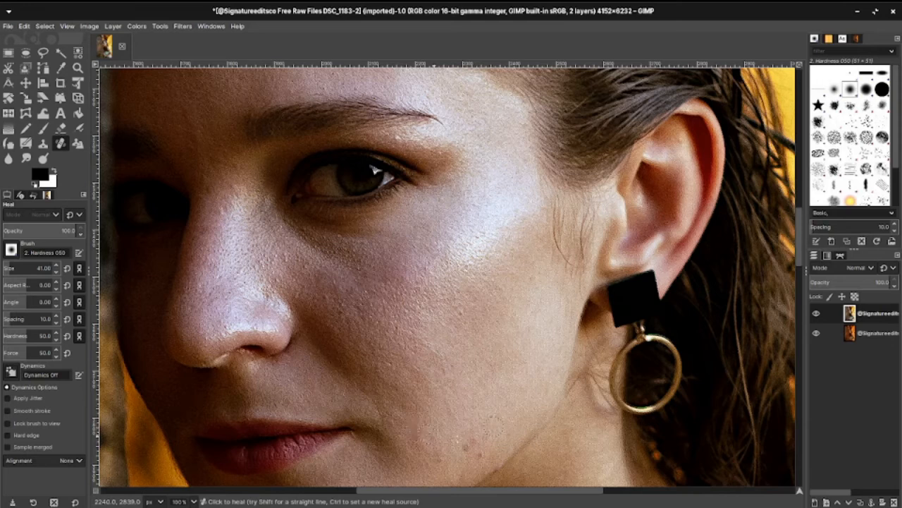
Heal the reddish blemishes along the jawline below the cheek, sampling clean skin around each one.
{"action": "left_click", "coordinate": [485, 393], "text": "ctrl"}
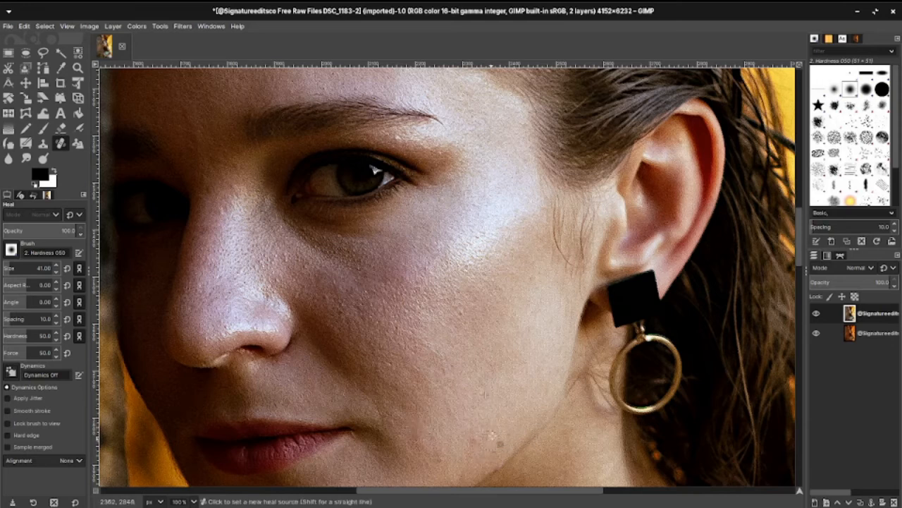
{"action": "left_click", "coordinate": [495, 427], "text": "ctrl"}
{"action": "left_click", "coordinate": [481, 435]}
{"action": "left_click", "coordinate": [479, 409], "text": "ctrl"}
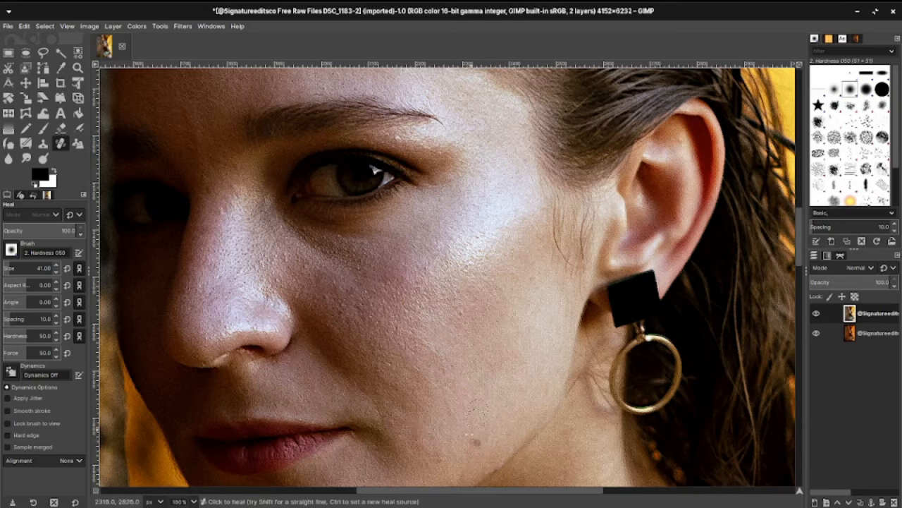
{"action": "left_click", "coordinate": [473, 437]}
{"action": "left_click", "coordinate": [480, 445]}
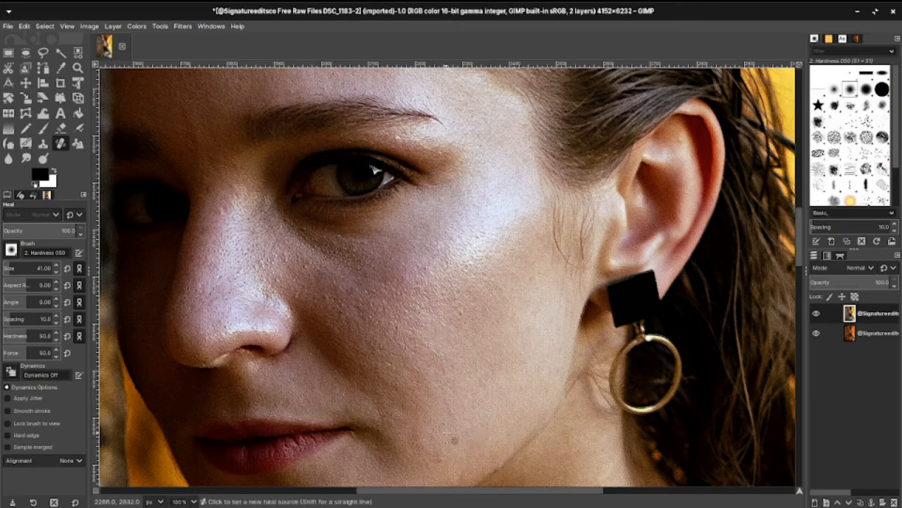
{"action": "left_click", "coordinate": [447, 432], "text": "ctrl"}
{"action": "left_click", "coordinate": [446, 465]}
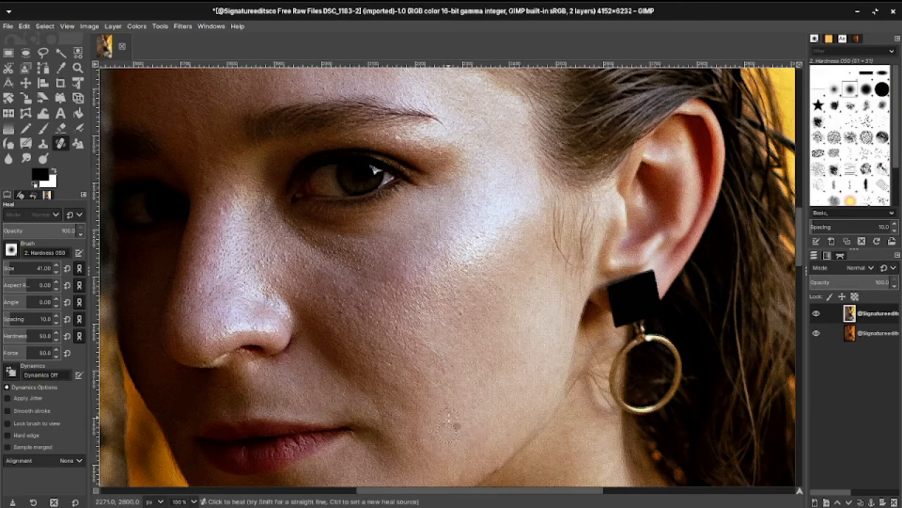
Reduce the Heal brush size to 31 pixels and heal the small spot on the lower cheek near the mouth corner.
{"action": "key", "text": "bracketleft"}
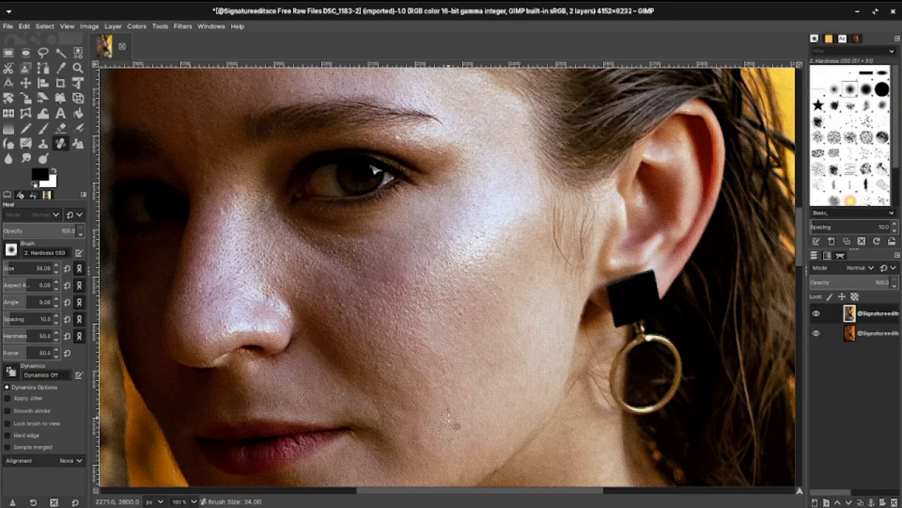
{"action": "key", "text": "bracketleft"}
{"action": "key", "text": "bracketleft"}
{"action": "key", "text": "bracketleft"}
{"action": "left_click", "coordinate": [435, 433]}
Examine the nose, cheek and lips up close for remaining blemishes.
{"action": "left_click_drag", "start_coordinate": [433, 491], "coordinate": [385, 492]}
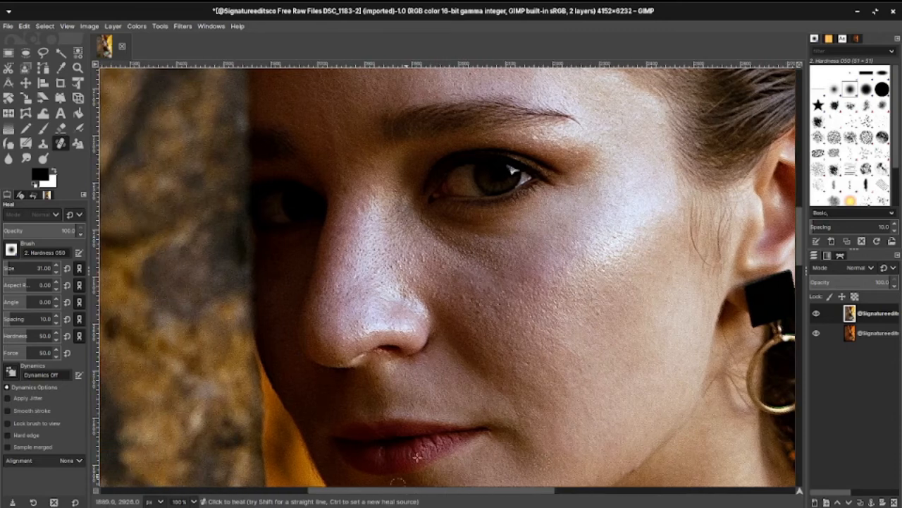
{"action": "scroll", "coordinate": [474, 354], "scroll_direction": "up", "scroll_amount": 1}
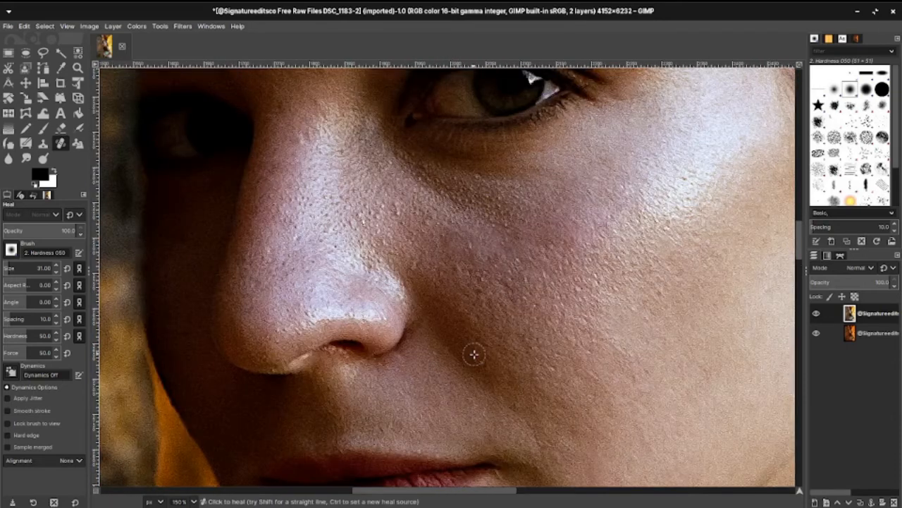
{"action": "scroll", "coordinate": [473, 354], "scroll_direction": "down", "scroll_amount": 1}
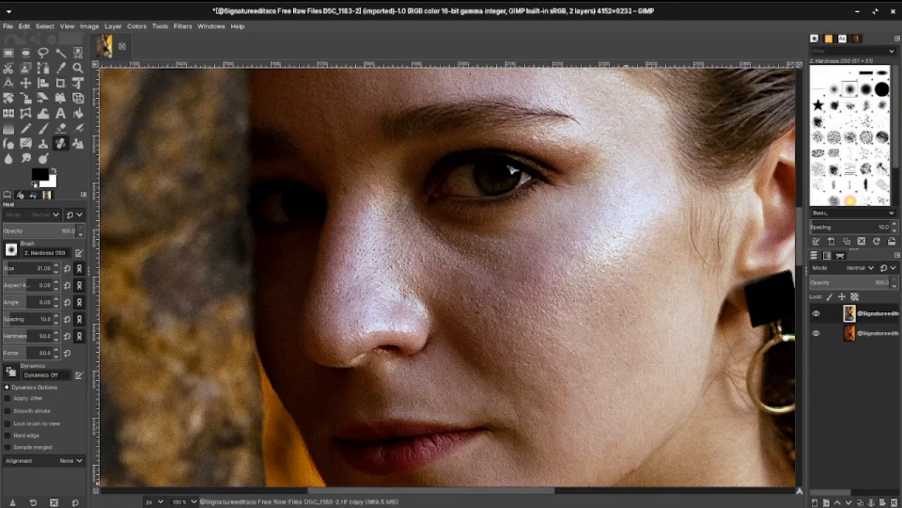
{"action": "left_click_drag", "start_coordinate": [544, 493], "coordinate": [557, 493]}
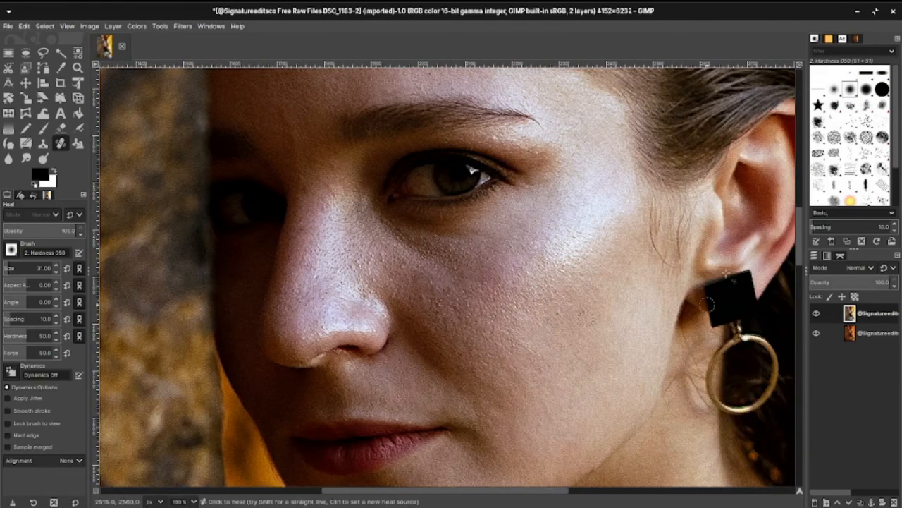
Heal the dark spots on the chin below the mouth corner and on the neck under the jaw, sampling nearby clean skin.
{"action": "left_click_drag", "start_coordinate": [801, 247], "coordinate": [802, 266]}
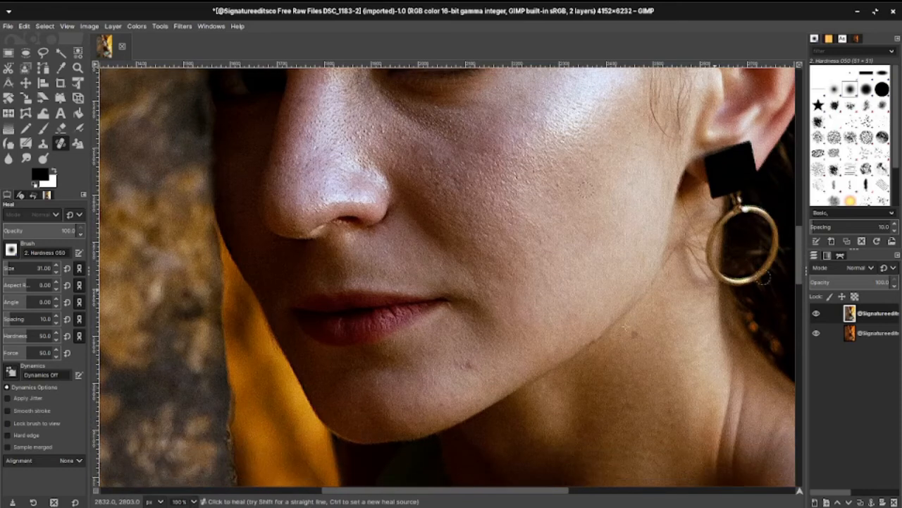
{"action": "left_click", "coordinate": [505, 358], "text": "ctrl"}
{"action": "left_click", "coordinate": [473, 367]}
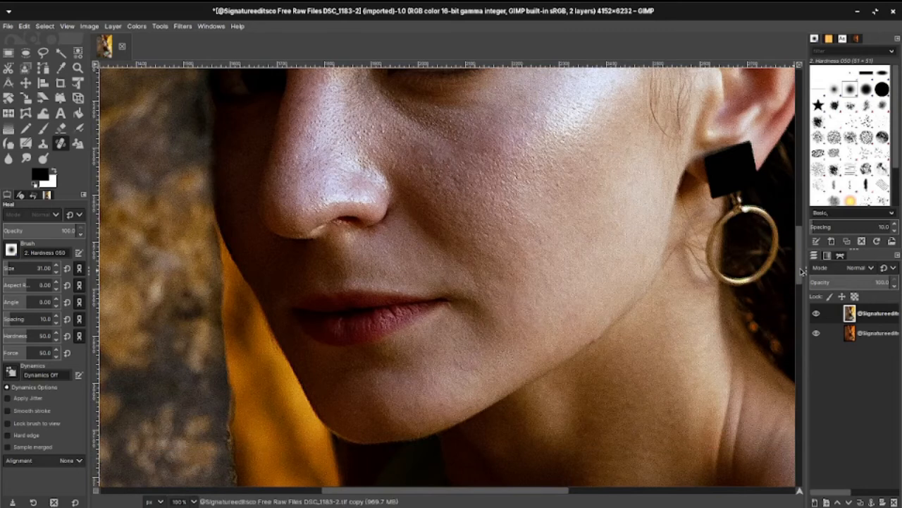
Check the forehead and the whole face, comparing the retouched layer with the original by toggling its visibility.
{"action": "left_click_drag", "start_coordinate": [801, 271], "coordinate": [798, 224]}
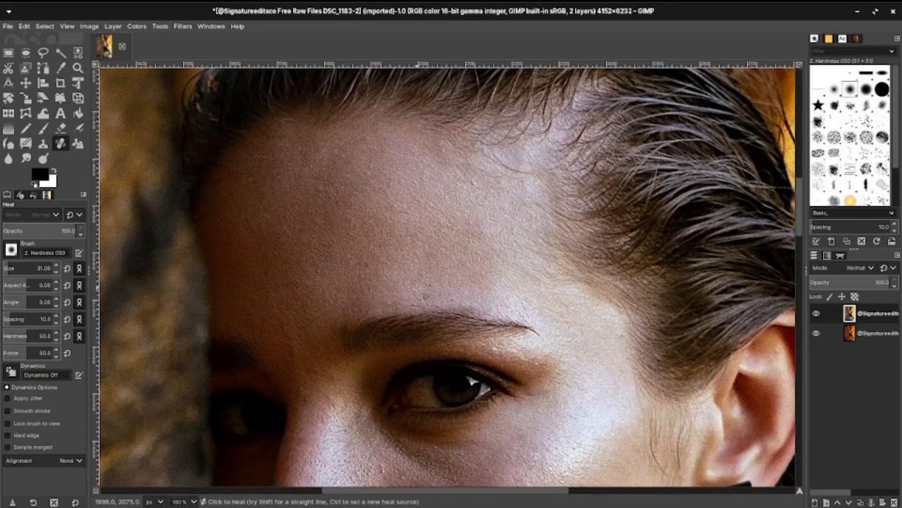
{"action": "scroll", "coordinate": [422, 296], "scroll_direction": "down", "scroll_amount": 1}
{"action": "scroll", "coordinate": [417, 289], "scroll_direction": "down", "scroll_amount": 1}
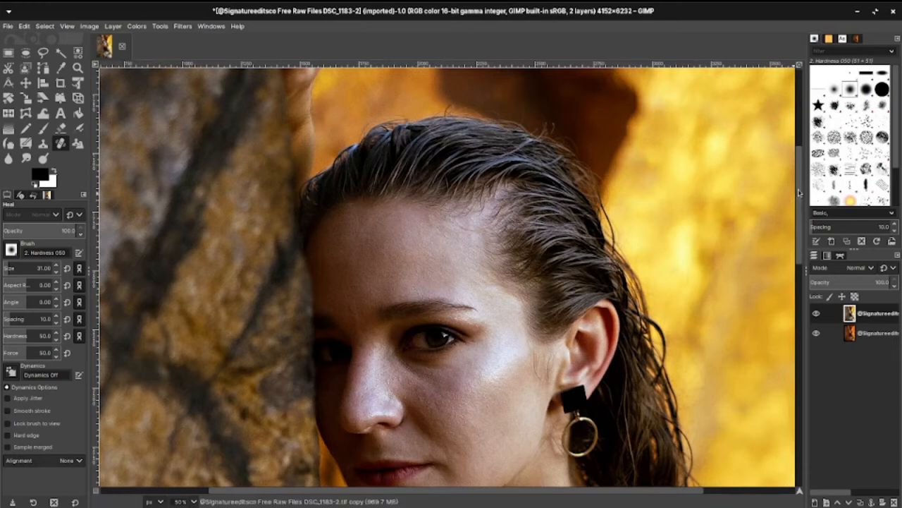
{"action": "left_click_drag", "start_coordinate": [799, 191], "coordinate": [800, 208]}
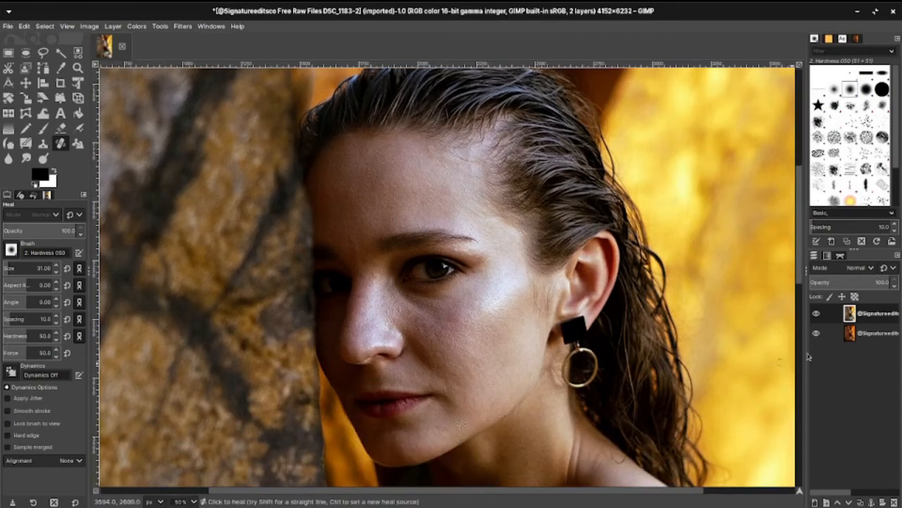
{"action": "left_click", "coordinate": [817, 314]}
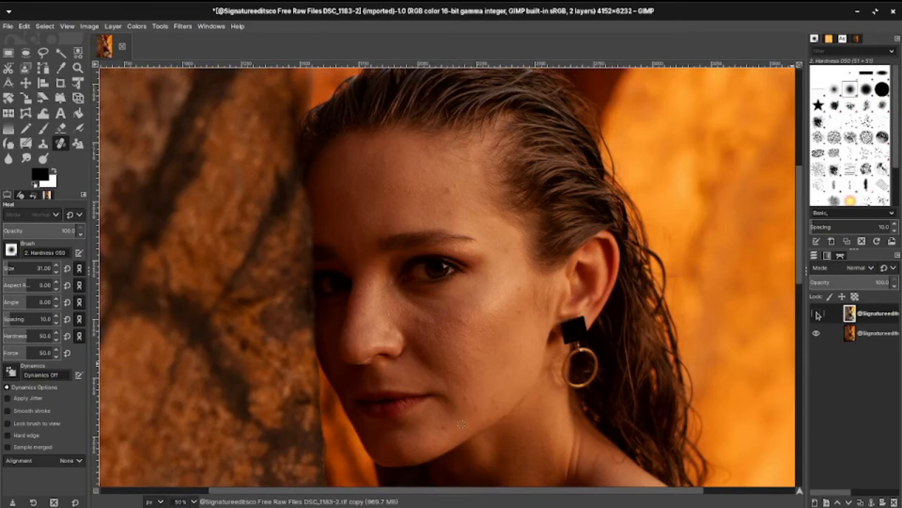
{"action": "left_click", "coordinate": [817, 314]}
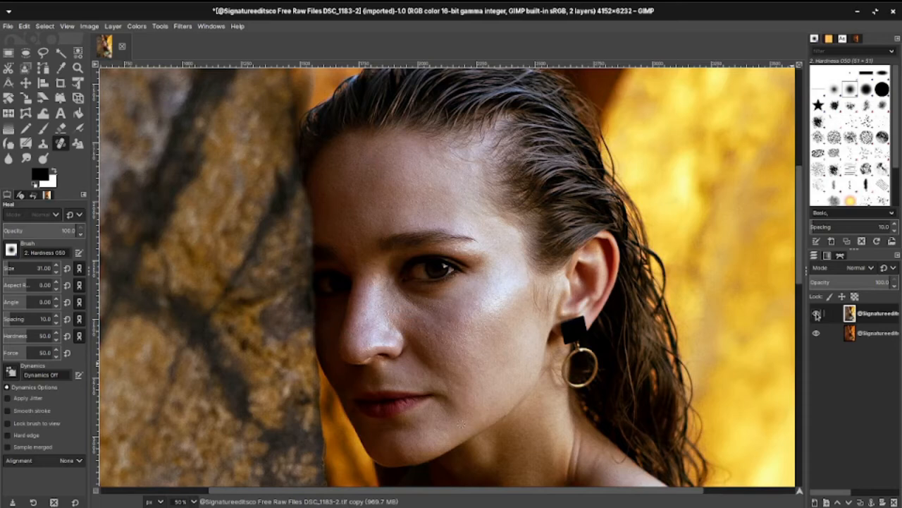
{"action": "left_click", "coordinate": [817, 313]}
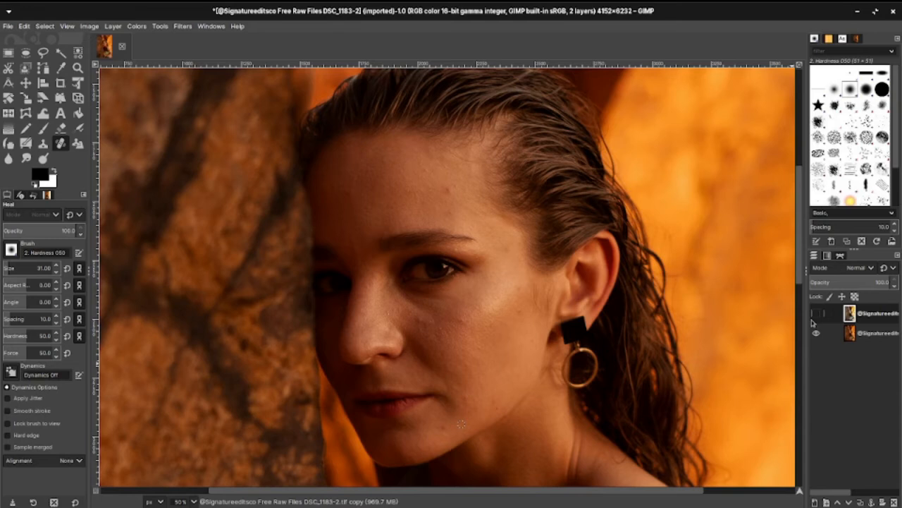
{"action": "left_click", "coordinate": [815, 313]}
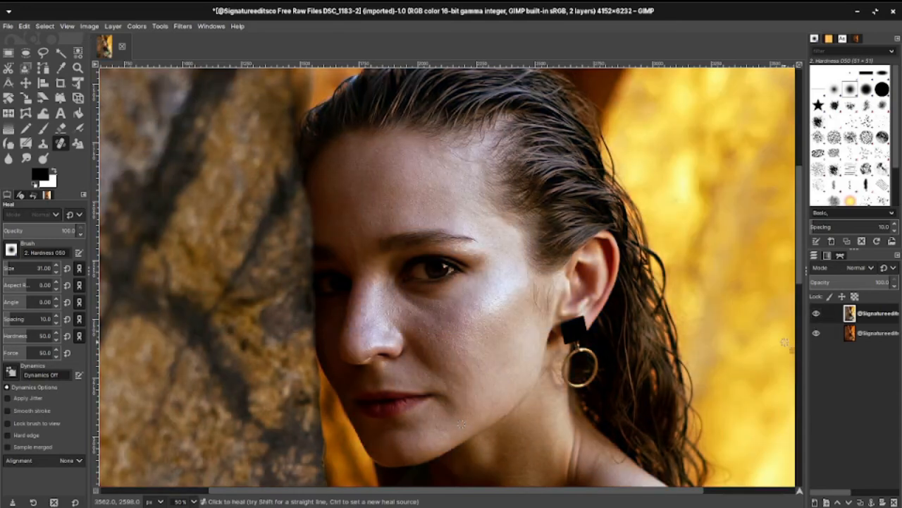
{"action": "left_click", "coordinate": [816, 314]}
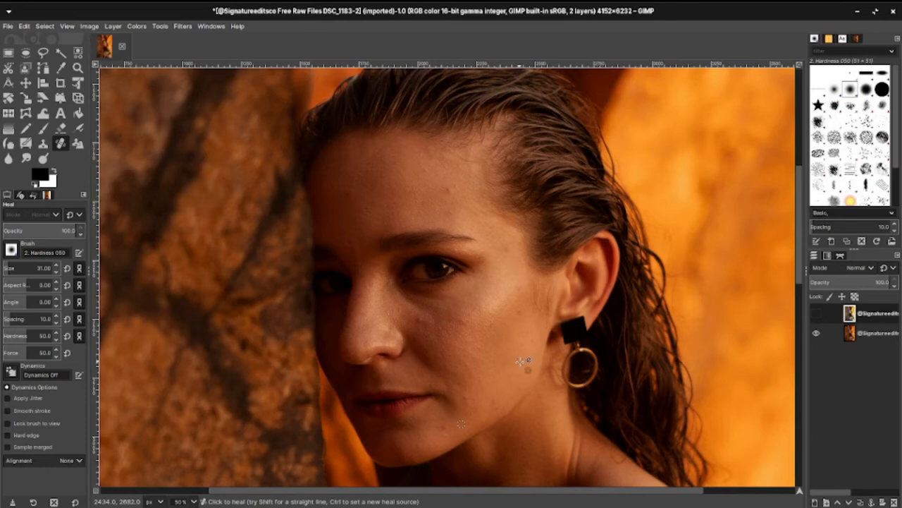
{"action": "left_click", "coordinate": [816, 313]}
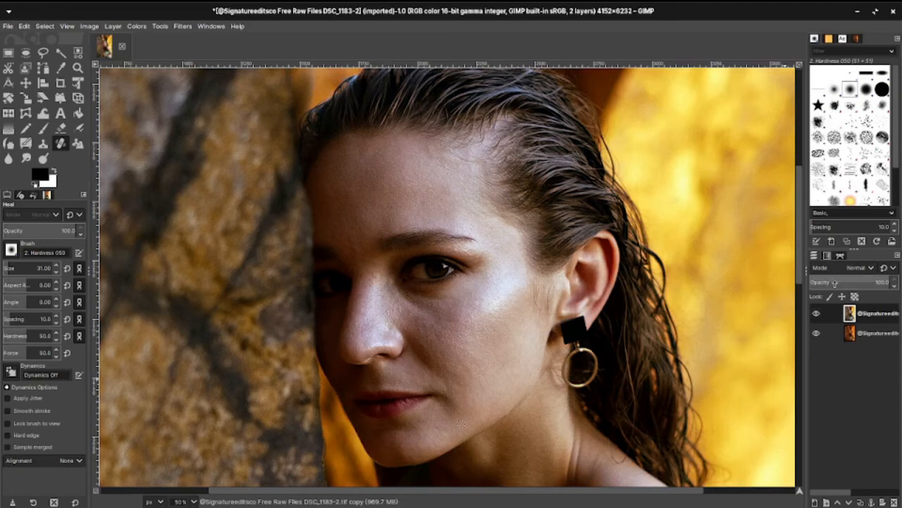
Increase the Heal brush size to 42 and heal the dark moles on the upper shoulder.
{"action": "scroll", "coordinate": [787, 352], "scroll_direction": "down", "scroll_amount": 10}
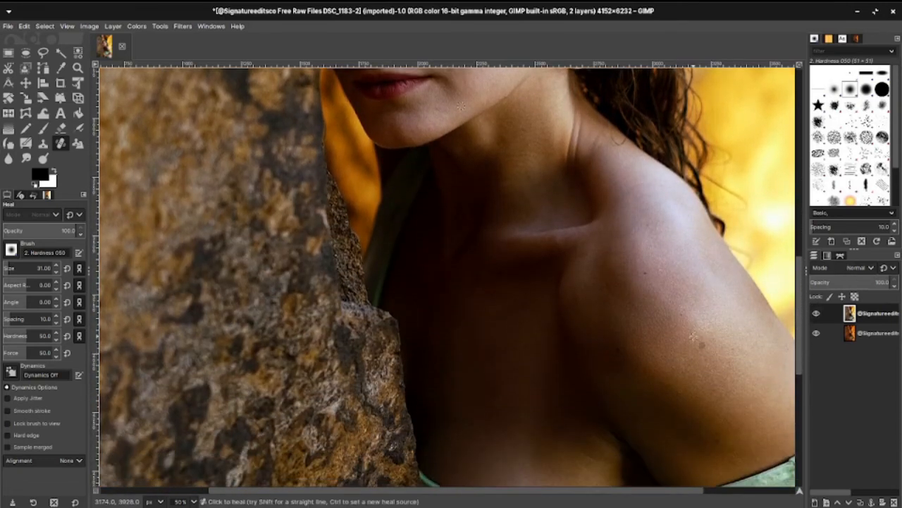
{"action": "scroll", "coordinate": [693, 337], "scroll_direction": "up", "scroll_amount": 2}
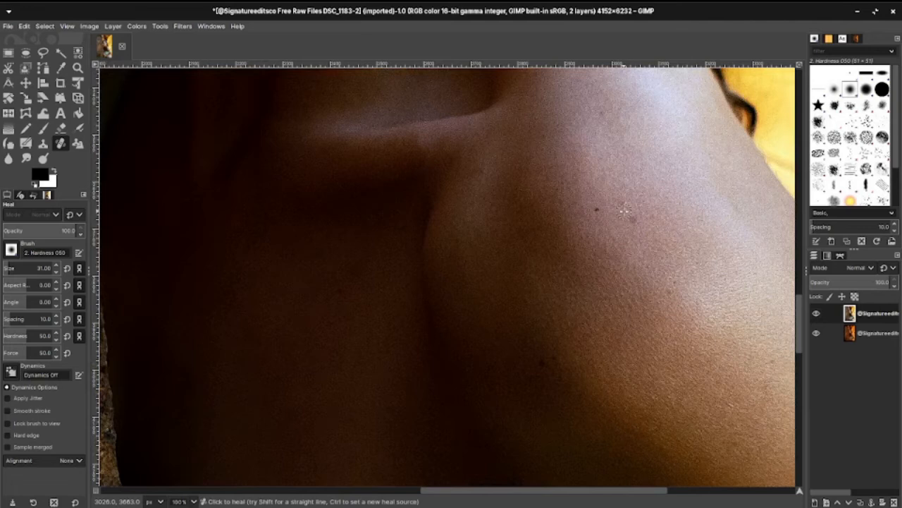
{"action": "key", "text": "bracketright"}
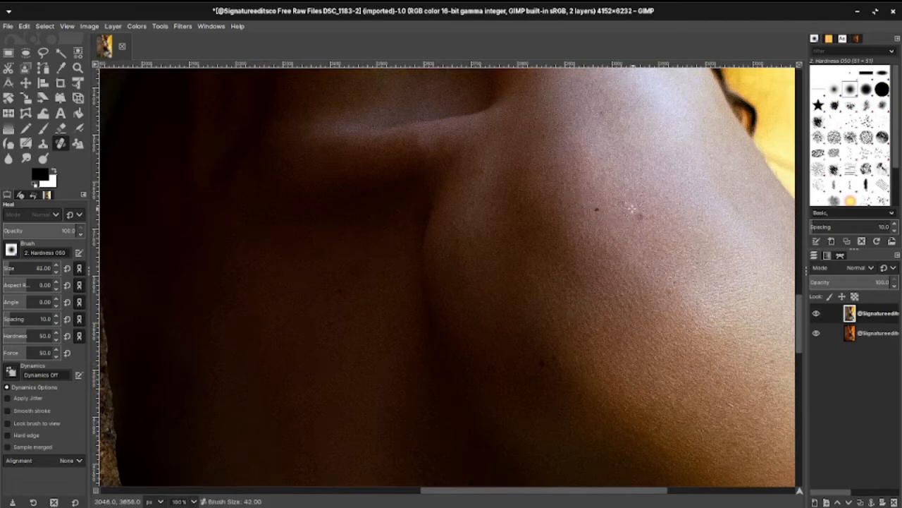
{"action": "left_click", "coordinate": [603, 209], "text": "ctrl"}
{"action": "left_click", "coordinate": [611, 215]}
Heal the dark spots in the shadow of the lower shoulder and the small spot on its lit side.
{"action": "left_click", "coordinate": [592, 366], "text": "ctrl"}
{"action": "left_click", "coordinate": [555, 387], "text": "ctrl"}
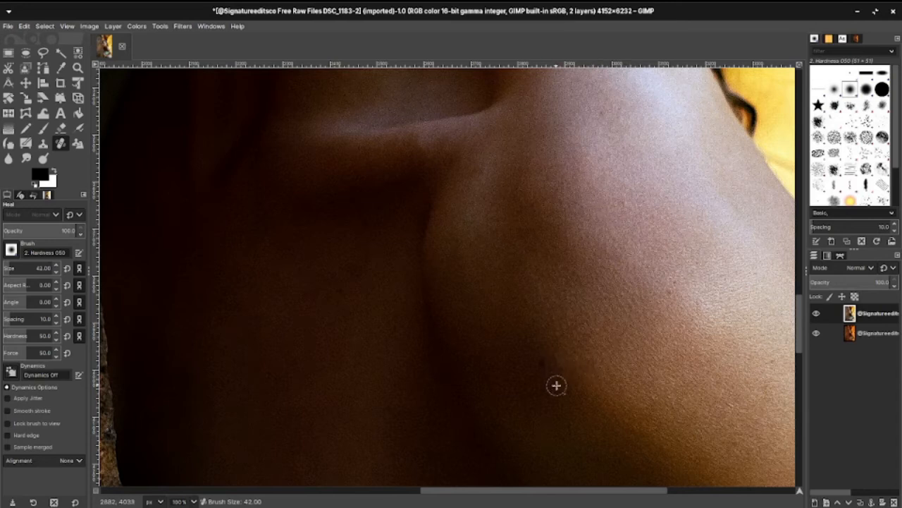
{"action": "left_click", "coordinate": [553, 325], "text": "ctrl"}
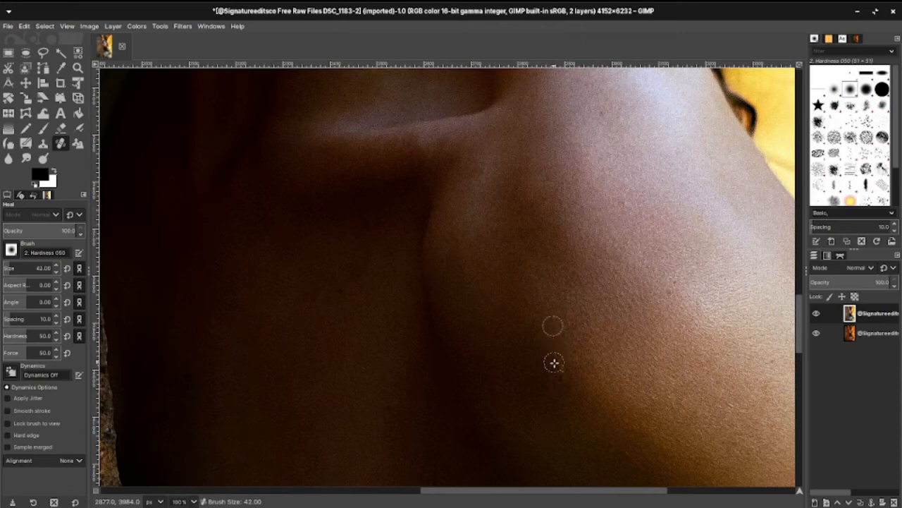
{"action": "left_click", "coordinate": [671, 334], "text": "ctrl"}
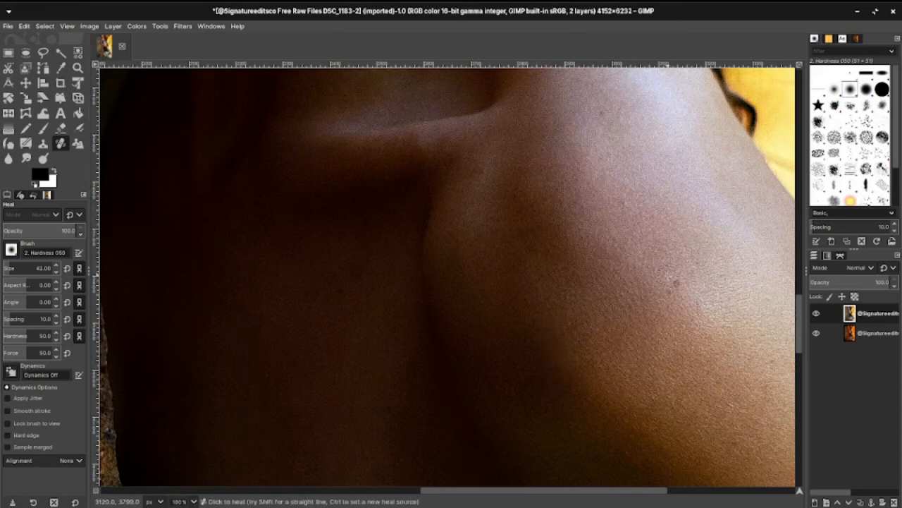
{"action": "left_click", "coordinate": [675, 284]}
Heal the remaining faint spots across the middle and top of the shoulder, sampling clean skin beside them.
{"action": "left_click", "coordinate": [616, 231]}
{"action": "key", "text": "ctrl"}
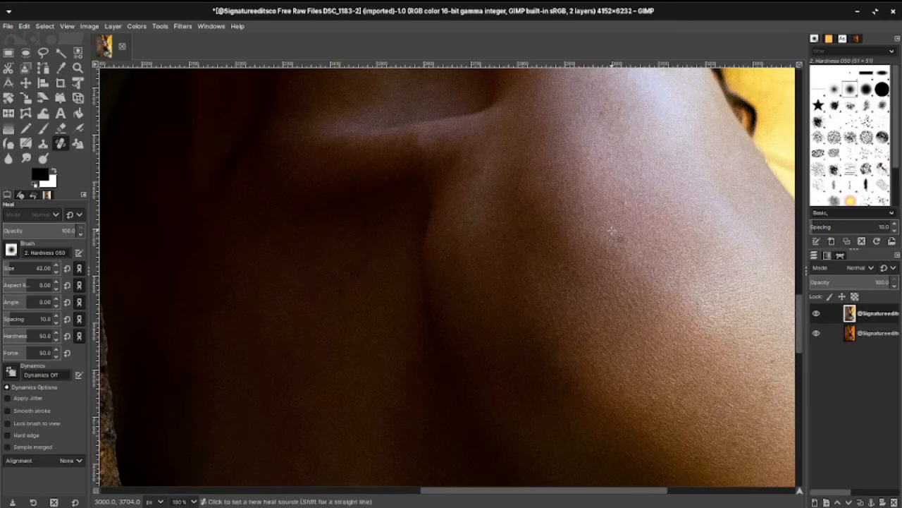
{"action": "left_click", "coordinate": [611, 232], "text": "ctrl"}
{"action": "left_click", "coordinate": [639, 231]}
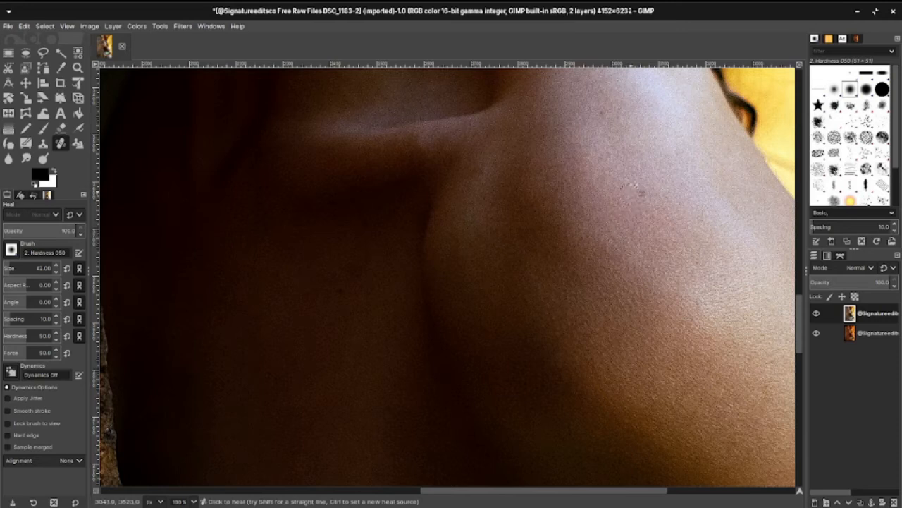
{"action": "left_click", "coordinate": [642, 132], "text": "ctrl"}
{"action": "left_click", "coordinate": [600, 114]}
Heal the small spots on the shadowed chest and on the skin just below the collarbone.
{"action": "left_click", "coordinate": [336, 319], "text": "ctrl"}
{"action": "left_click", "coordinate": [372, 310], "text": "ctrl"}
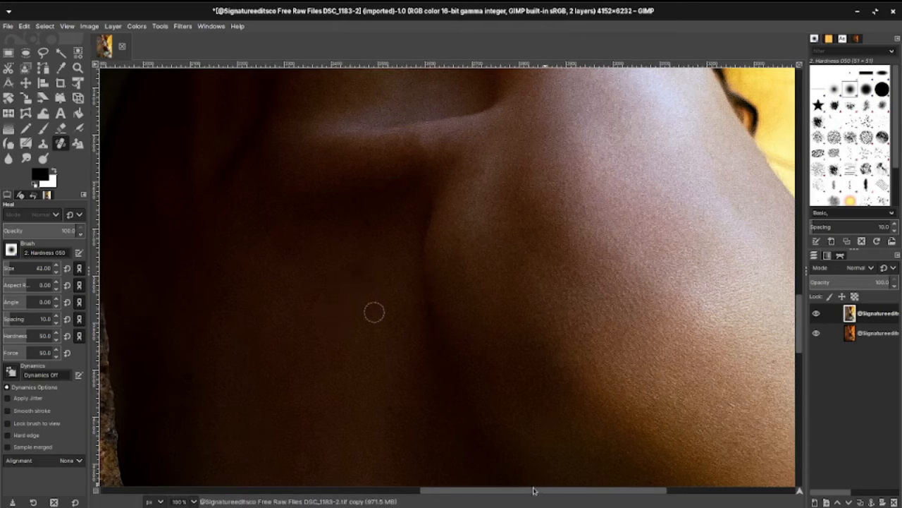
{"action": "mouse_move", "coordinate": [534, 490]}
{"action": "left_mouse_down"}
{"action": "mouse_move", "coordinate": [466, 492]}
{"action": "mouse_move", "coordinate": [560, 496]}
{"action": "mouse_move", "coordinate": [532, 492]}
{"action": "left_mouse_up"}
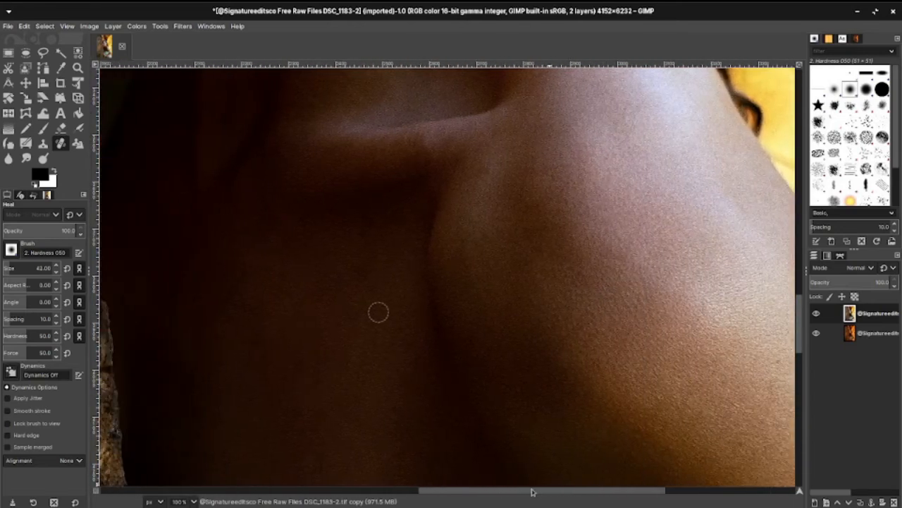
{"action": "left_click", "coordinate": [343, 308], "text": "ctrl"}
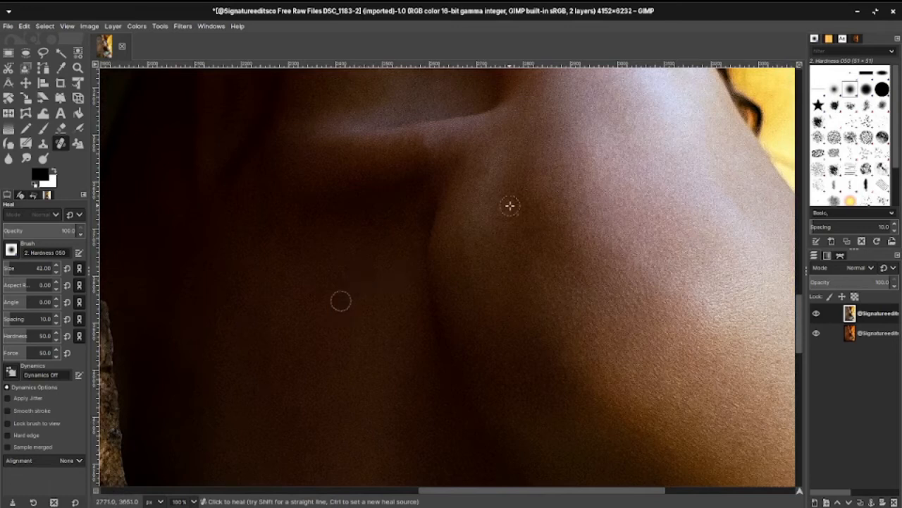
{"action": "left_click", "coordinate": [487, 193], "text": "ctrl"}
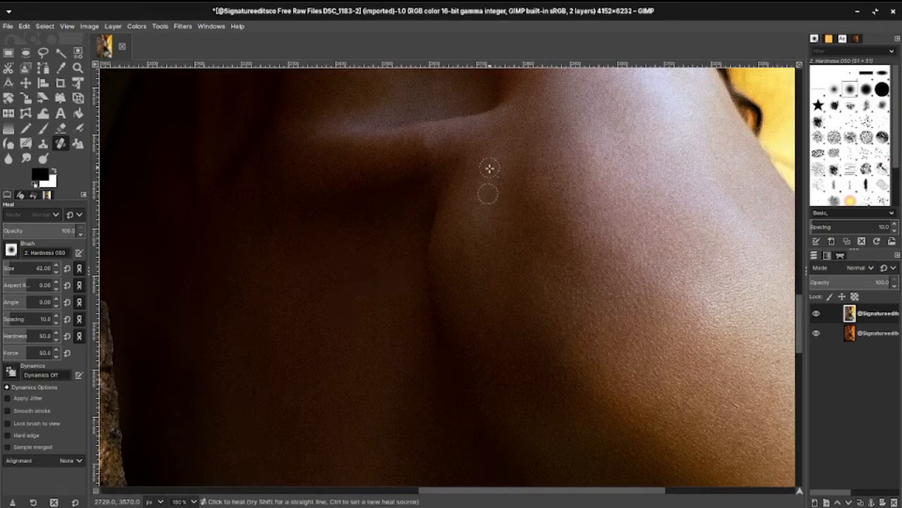
Heal the spots on the upper arm above the green garment's band.
{"action": "left_click_drag", "start_coordinate": [802, 329], "coordinate": [801, 356]}
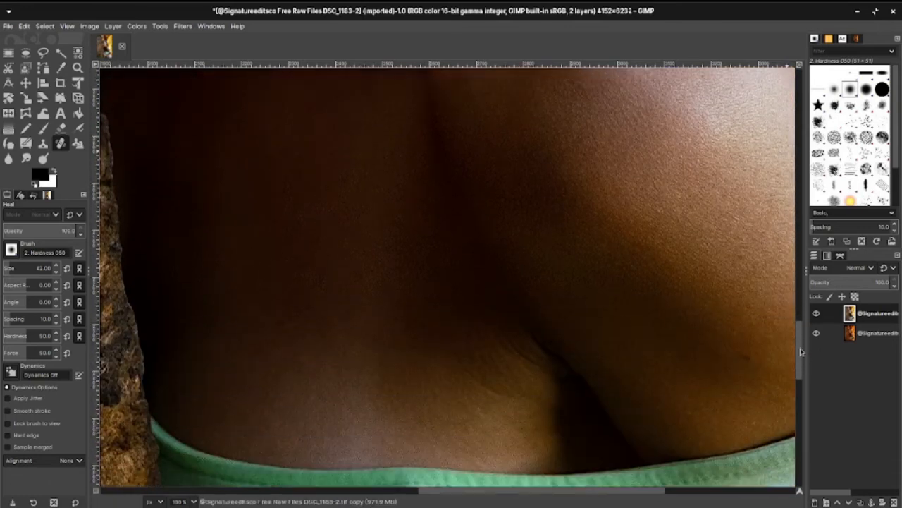
{"action": "left_click", "coordinate": [713, 383], "text": "ctrl"}
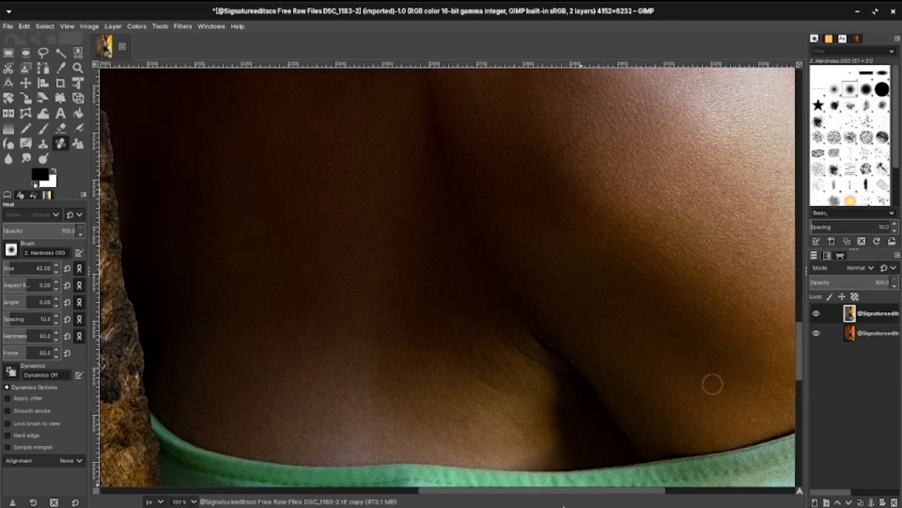
{"action": "left_click_drag", "start_coordinate": [562, 494], "coordinate": [636, 494]}
{"action": "left_click", "coordinate": [576, 211]}
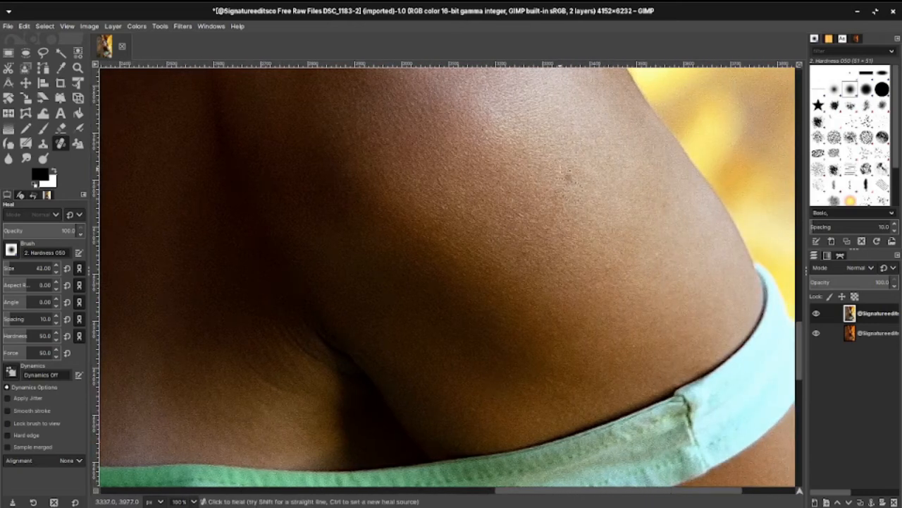
{"action": "left_click", "coordinate": [689, 266]}
Heal the moles on the arm below the green band and compare the result with the original layer.
{"action": "left_click_drag", "start_coordinate": [802, 349], "coordinate": [805, 382]}
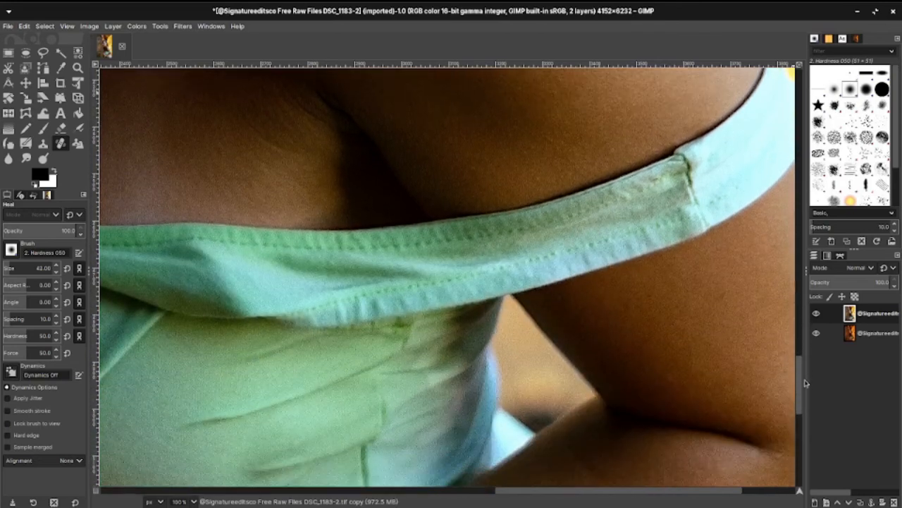
{"action": "left_click_drag", "start_coordinate": [553, 491], "coordinate": [600, 491]}
{"action": "left_click", "coordinate": [663, 337], "text": "ctrl"}
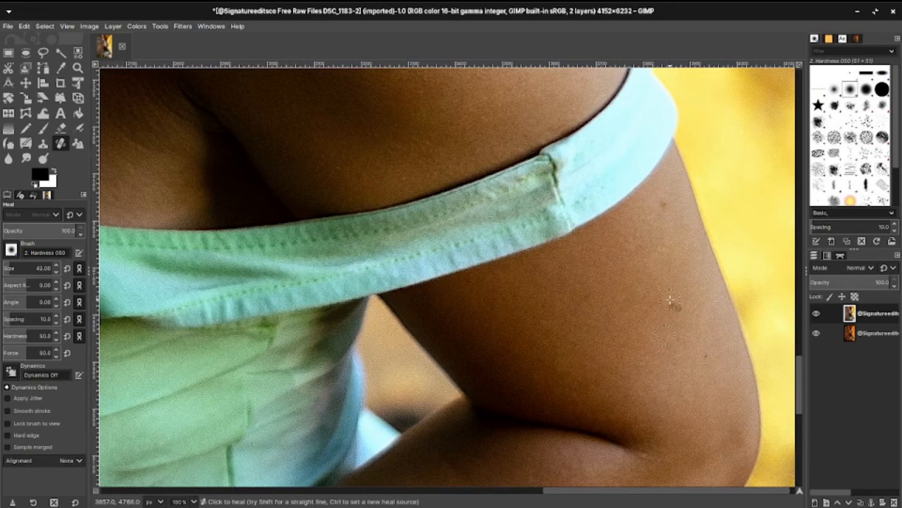
{"action": "left_click", "coordinate": [672, 305]}
{"action": "left_click", "coordinate": [662, 237], "text": "ctrl"}
{"action": "left_click", "coordinate": [664, 205]}
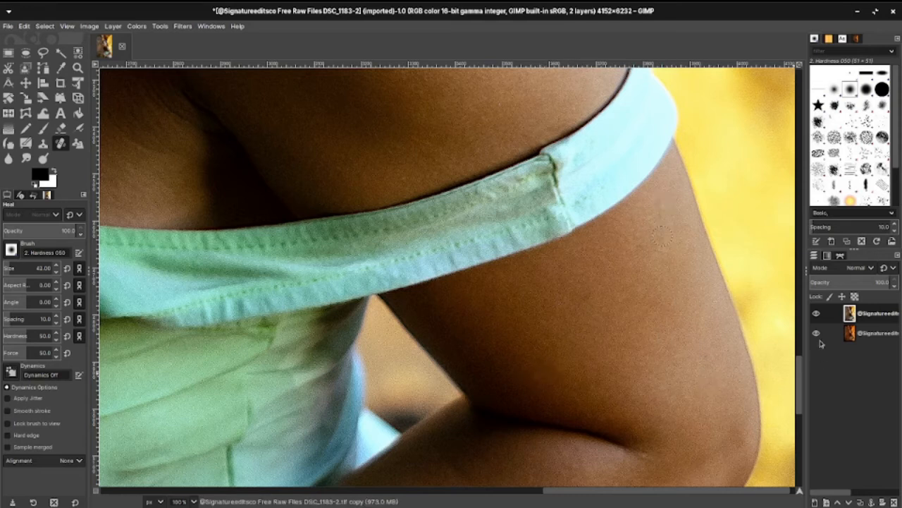
{"action": "left_click", "coordinate": [816, 314]}
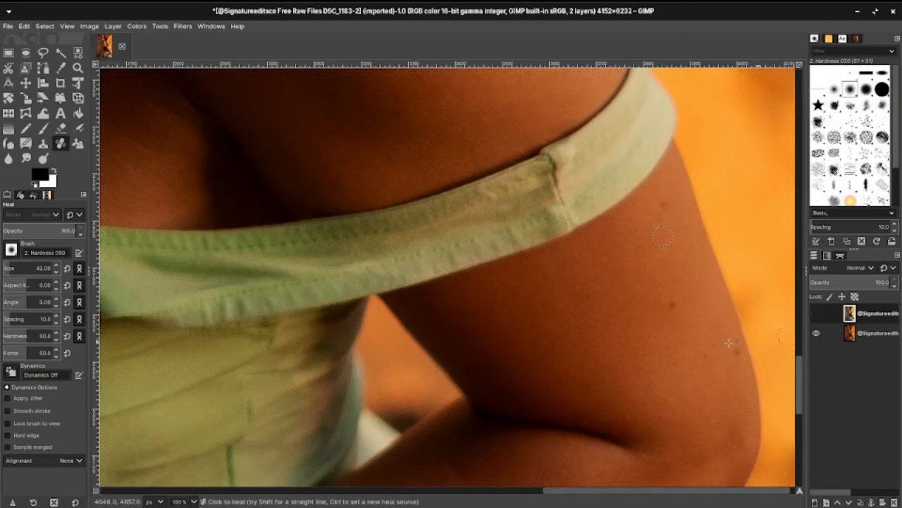
{"action": "left_click", "coordinate": [818, 313]}
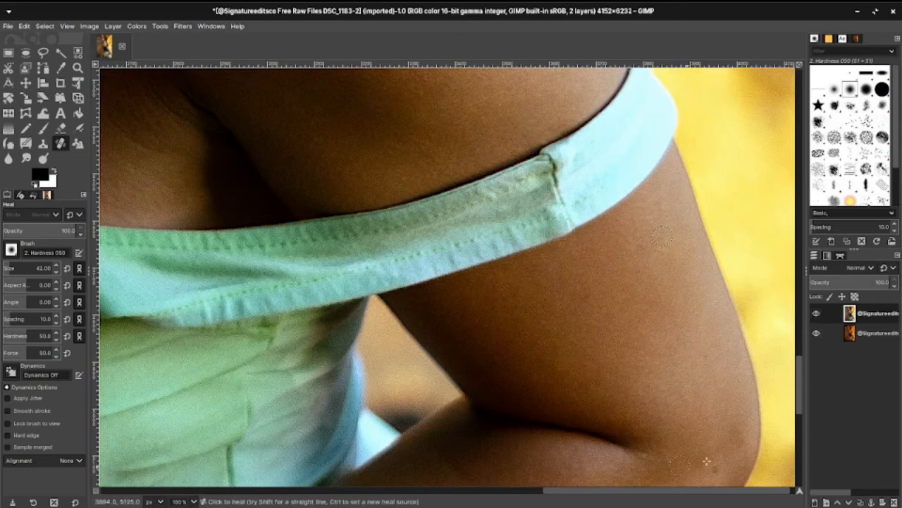
Heal the dark mole and the remaining spot on the forearm beneath the green garment.
{"action": "scroll", "coordinate": [801, 387], "scroll_direction": "down", "scroll_amount": 4}
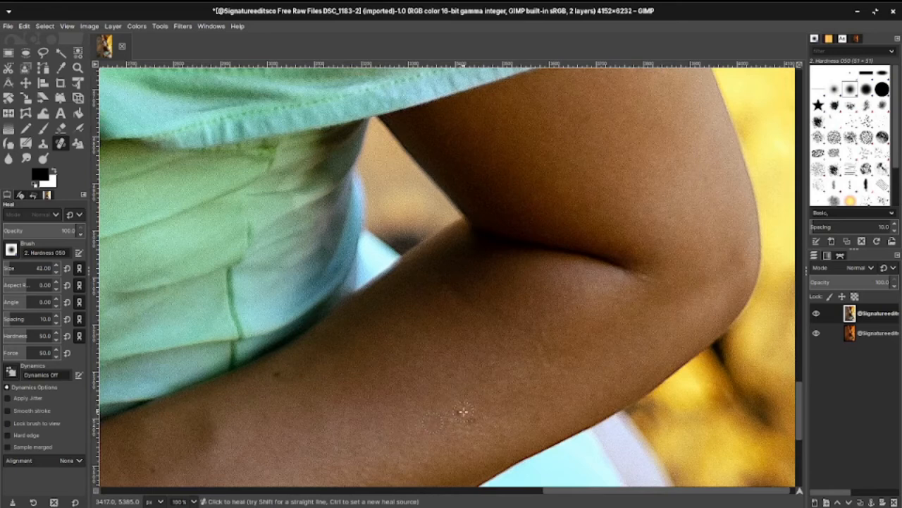
{"action": "left_click", "coordinate": [279, 403], "text": "ctrl"}
{"action": "left_click", "coordinate": [281, 373]}
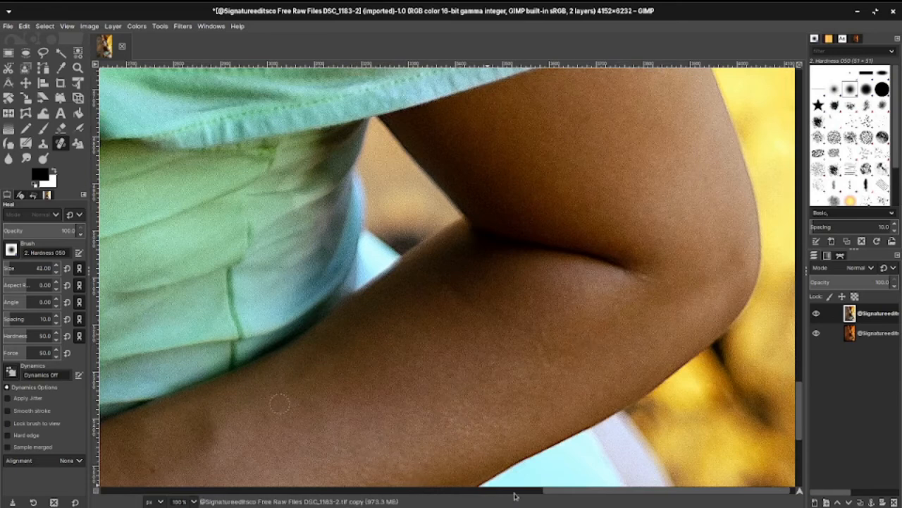
{"action": "left_click_drag", "start_coordinate": [555, 490], "coordinate": [499, 490]}
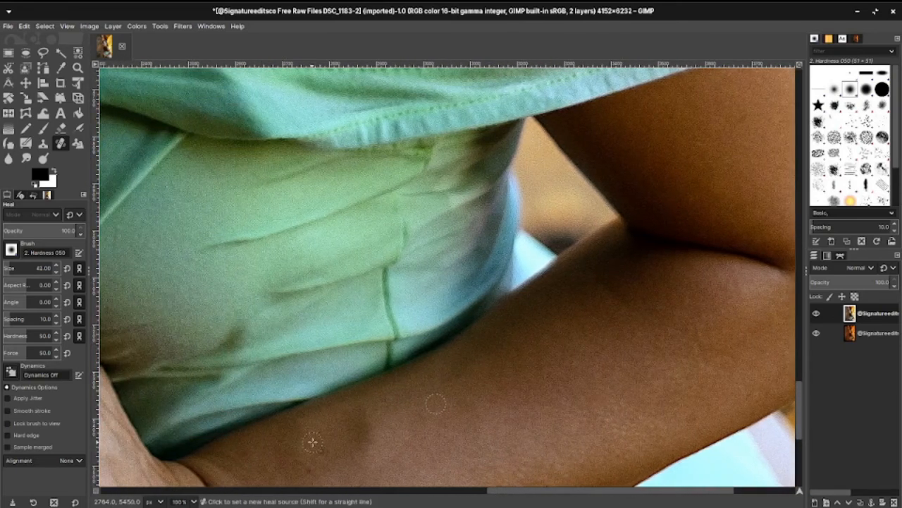
{"action": "left_click", "coordinate": [320, 452], "text": "ctrl"}
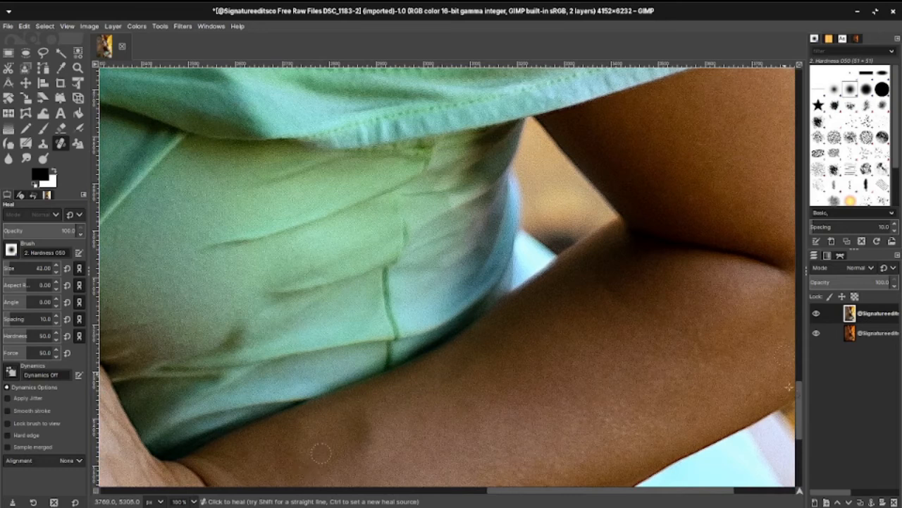
Examine the healed skin up close on the shoulder, neck, face and forehead for remaining blemishes.
{"action": "left_click_drag", "start_coordinate": [799, 405], "coordinate": [785, 294]}
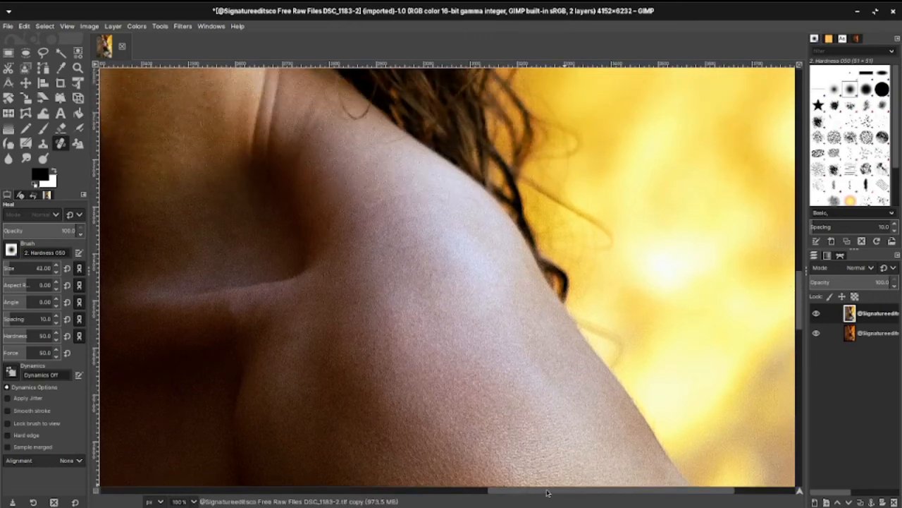
{"action": "left_click_drag", "start_coordinate": [545, 494], "coordinate": [445, 477]}
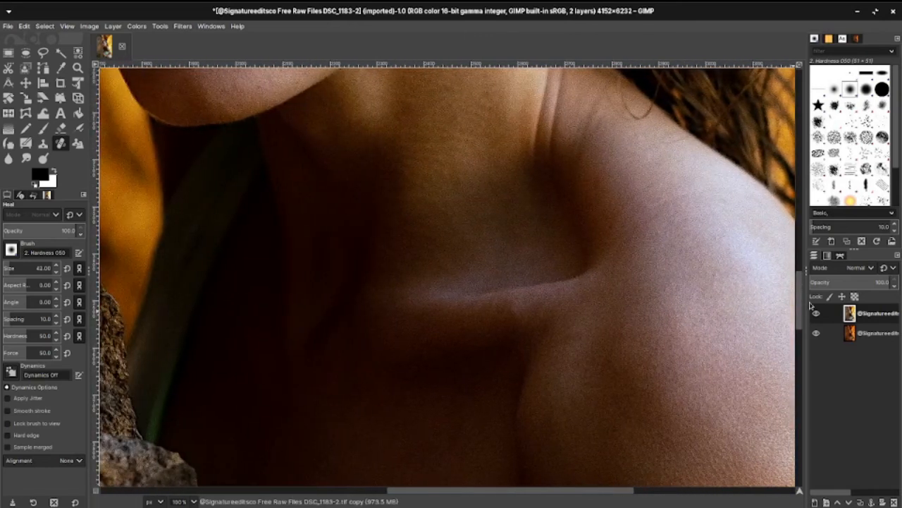
{"action": "left_click_drag", "start_coordinate": [802, 299], "coordinate": [796, 227]}
{"action": "left_click_drag", "start_coordinate": [567, 492], "coordinate": [490, 490]}
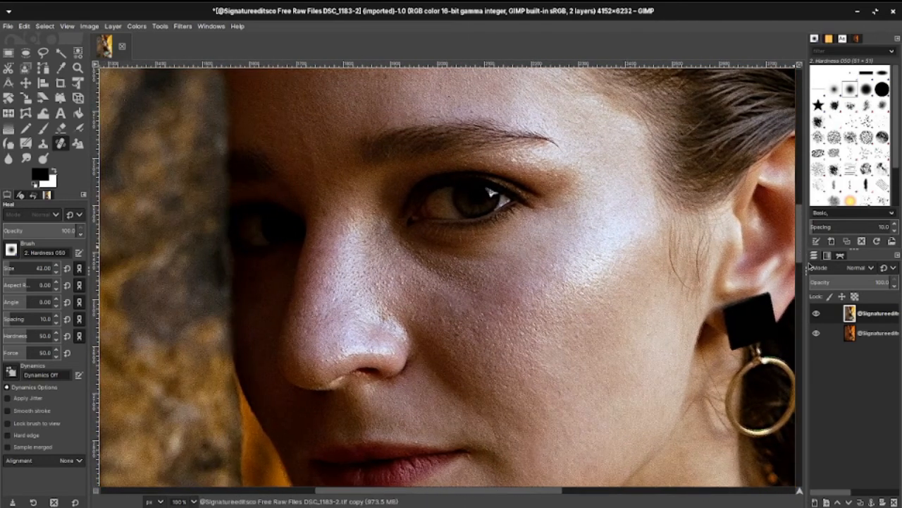
{"action": "left_click_drag", "start_coordinate": [802, 255], "coordinate": [801, 227]}
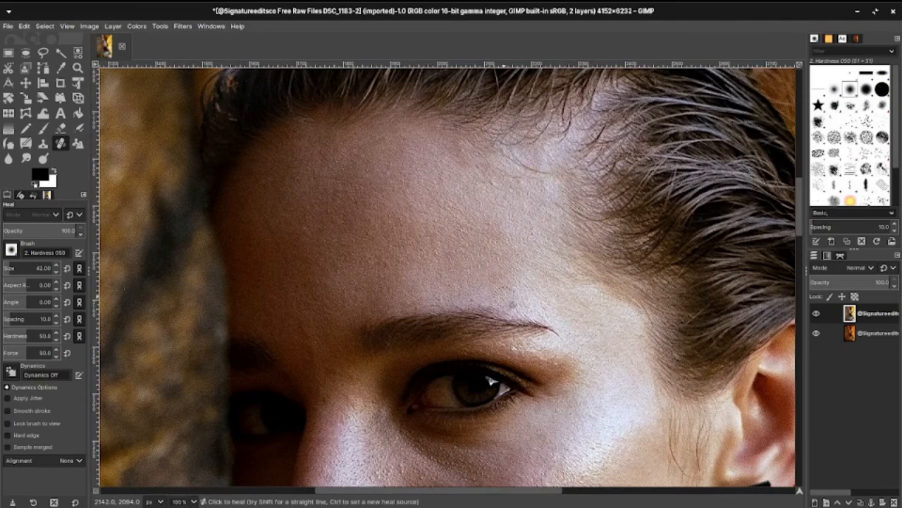
{"action": "scroll", "coordinate": [506, 290], "scroll_direction": "down", "scroll_amount": 1}
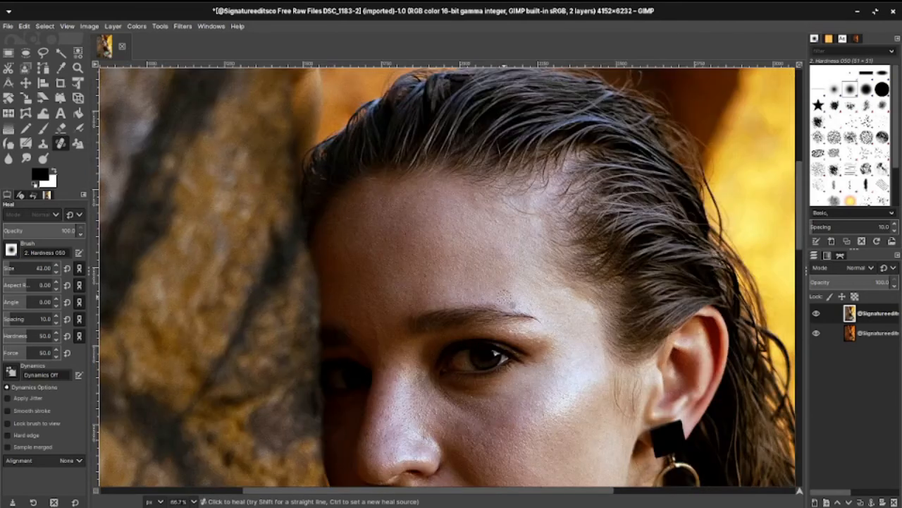
{"action": "scroll", "coordinate": [504, 298], "scroll_direction": "down", "scroll_amount": 1}
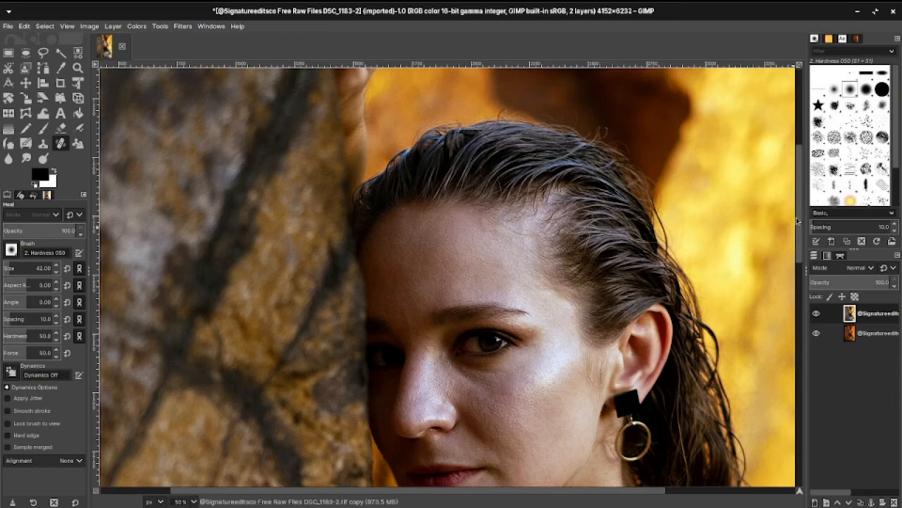
{"action": "left_click_drag", "start_coordinate": [798, 221], "coordinate": [798, 237]}
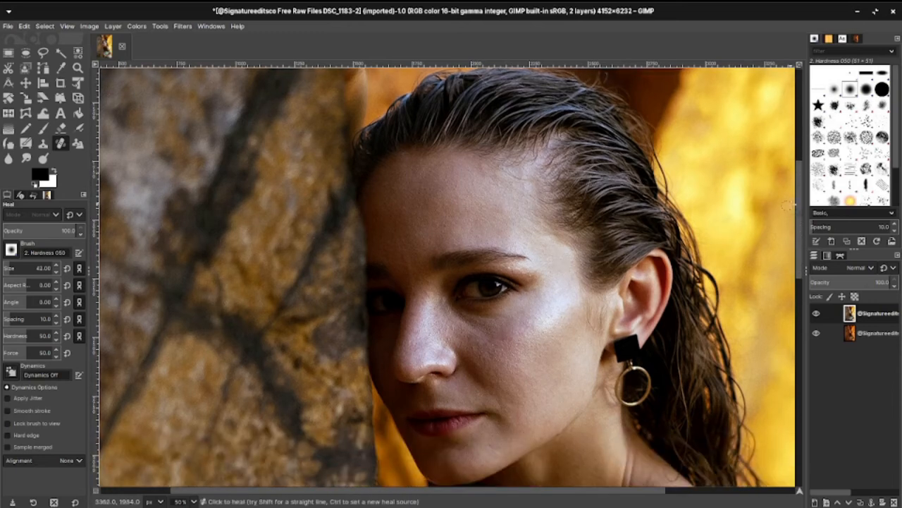
Review the retouched portrait as a whole, from the raised hand down to the green garment.
{"action": "key", "text": "minus"}
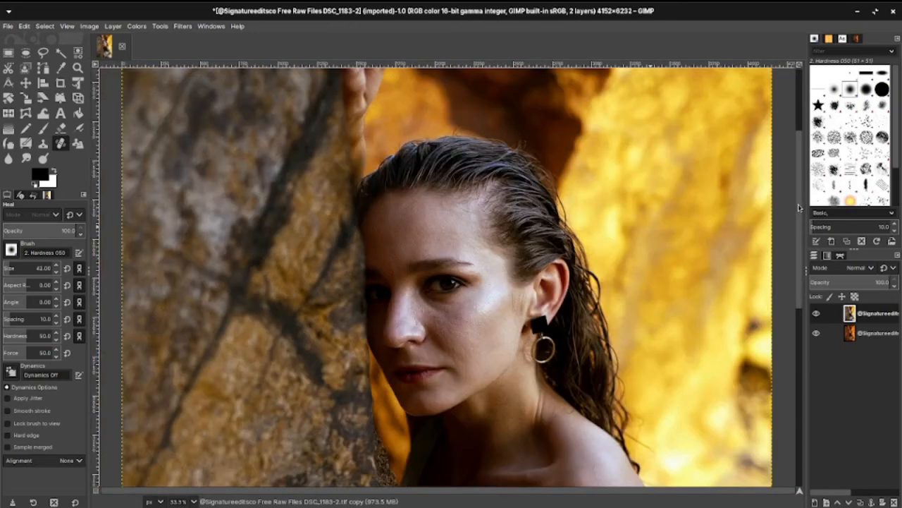
{"action": "left_click_drag", "start_coordinate": [800, 206], "coordinate": [798, 225]}
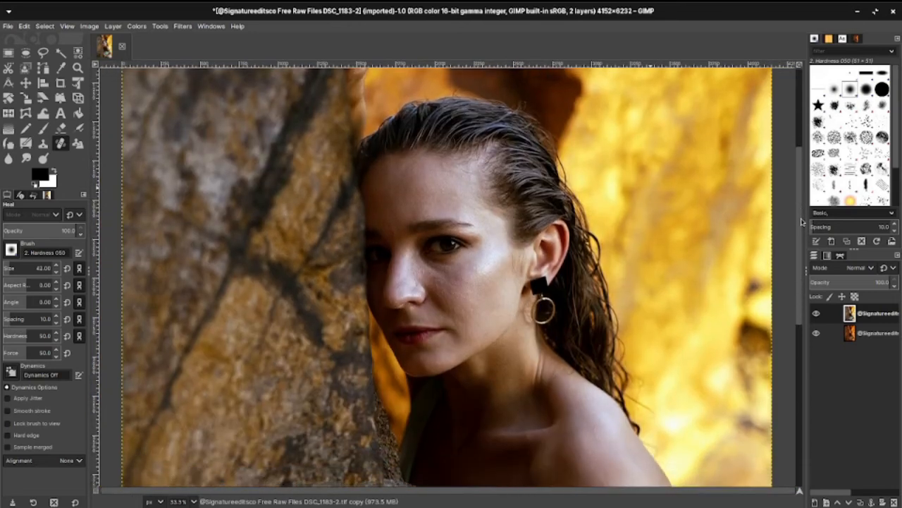
{"action": "key", "text": "minus"}
{"action": "key", "text": "minus"}
{"action": "key", "text": "minus"}
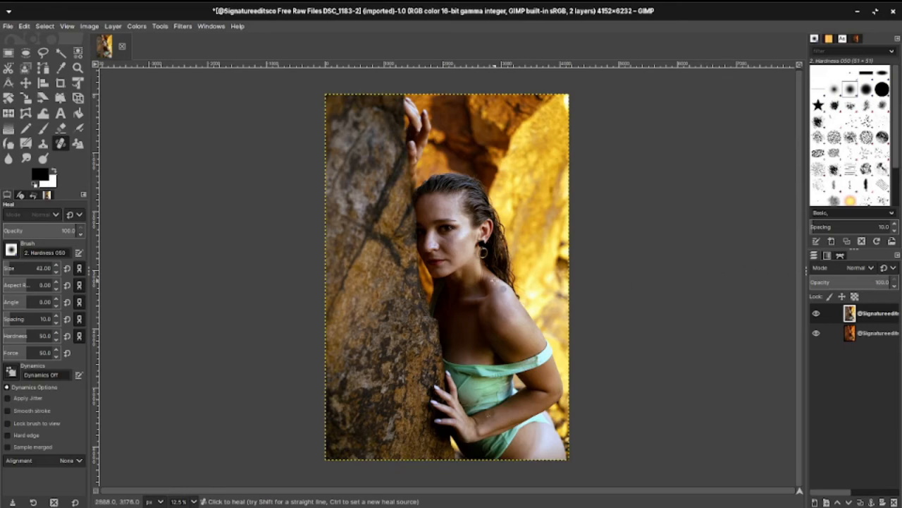
{"action": "scroll", "coordinate": [492, 280], "scroll_direction": "up", "scroll_amount": 1}
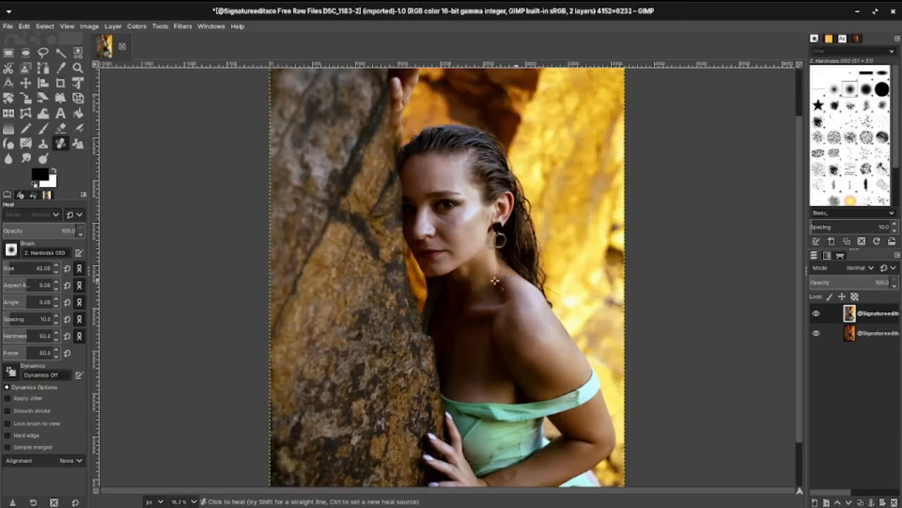
{"action": "scroll", "coordinate": [495, 281], "scroll_direction": "up", "scroll_amount": 1}
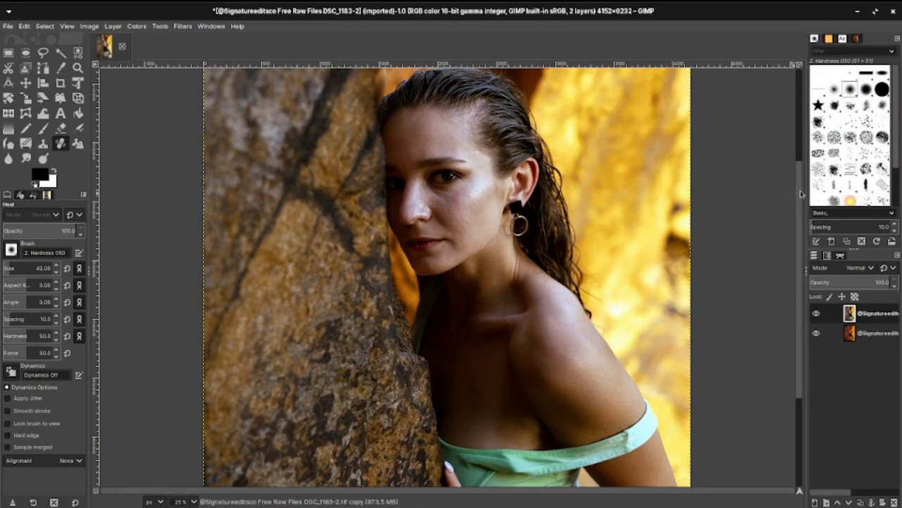
{"action": "left_click_drag", "start_coordinate": [800, 196], "coordinate": [799, 127]}
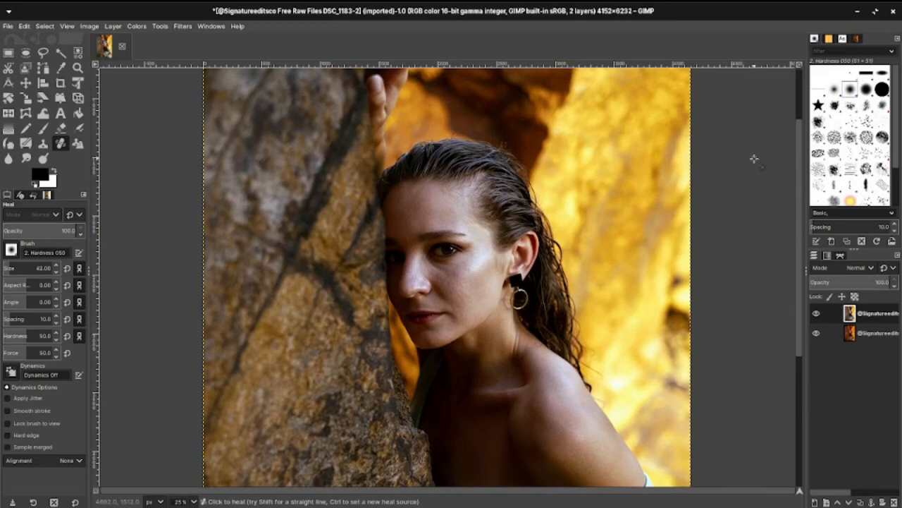
{"action": "key", "text": "minus"}
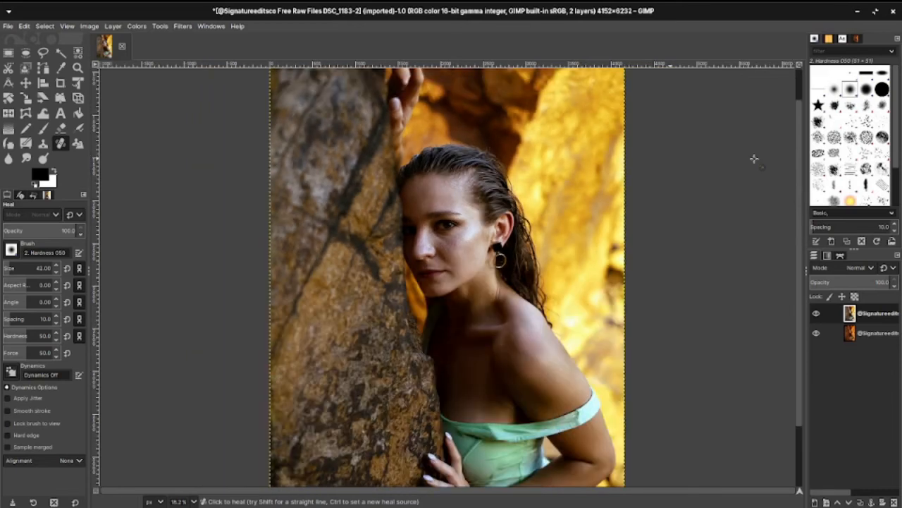
Raise the contrast of the retouched layer to 0.036 with Brightness-Contrast, comparing it with the unadjusted image before applying.
{"action": "left_click", "coordinate": [136, 27]}
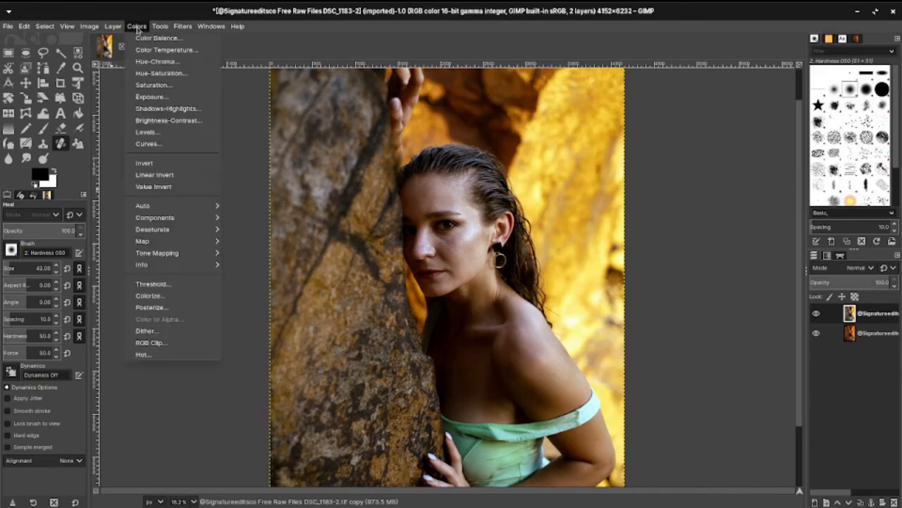
{"action": "left_click", "coordinate": [169, 121]}
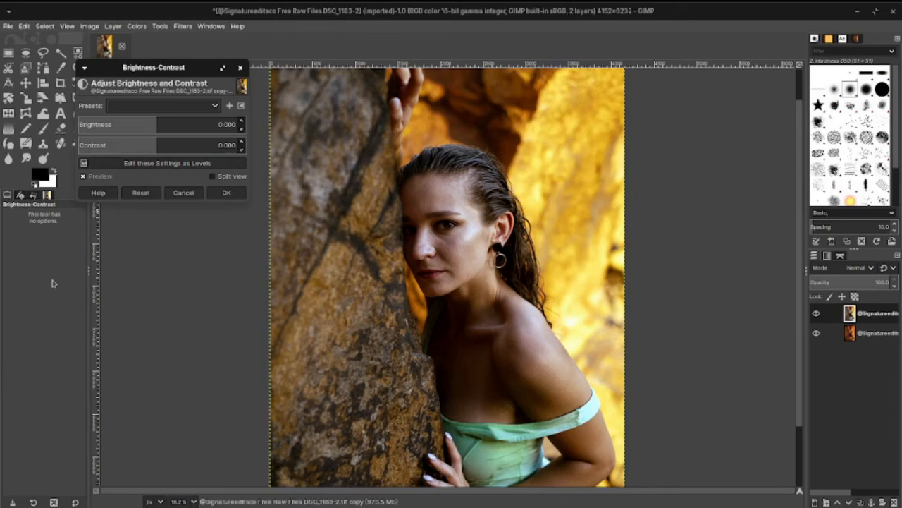
{"action": "left_click", "coordinate": [157, 147]}
{"action": "left_click_drag", "start_coordinate": [158, 147], "coordinate": [163, 148]}
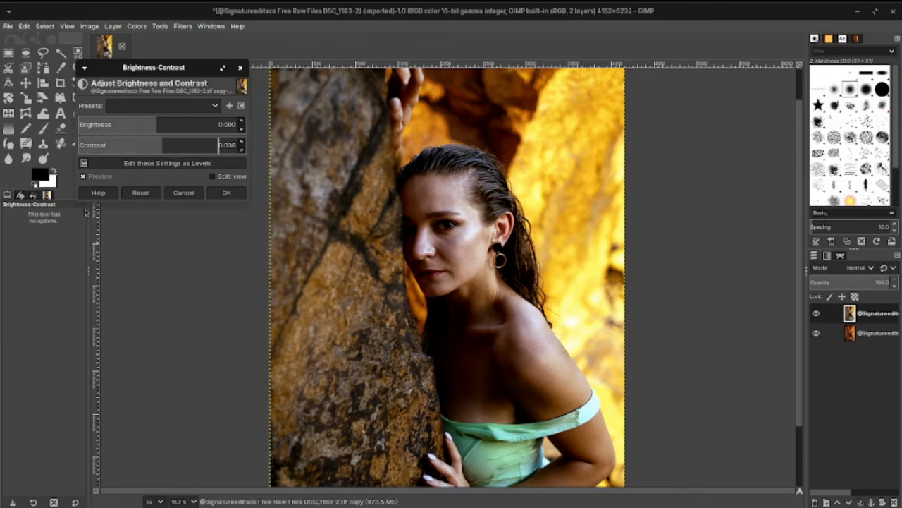
{"action": "left_click", "coordinate": [83, 176]}
{"action": "left_click", "coordinate": [83, 176]}
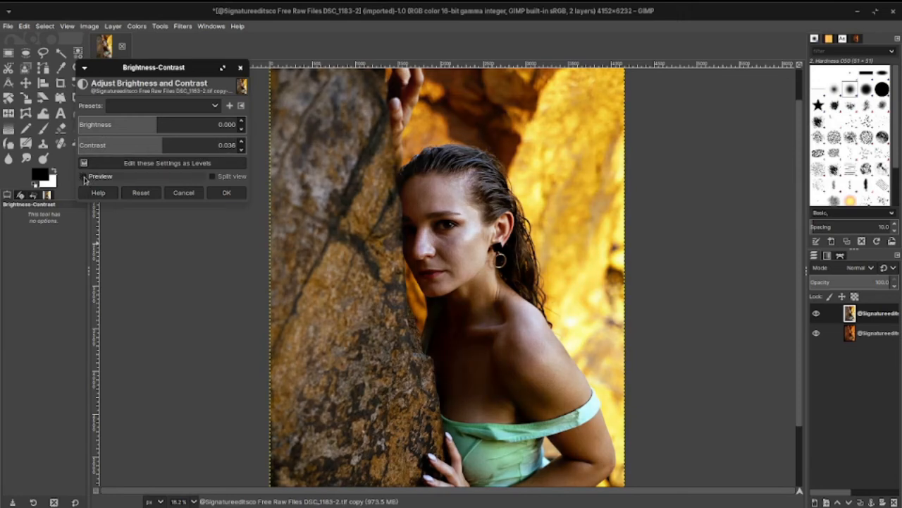
{"action": "left_click", "coordinate": [83, 177]}
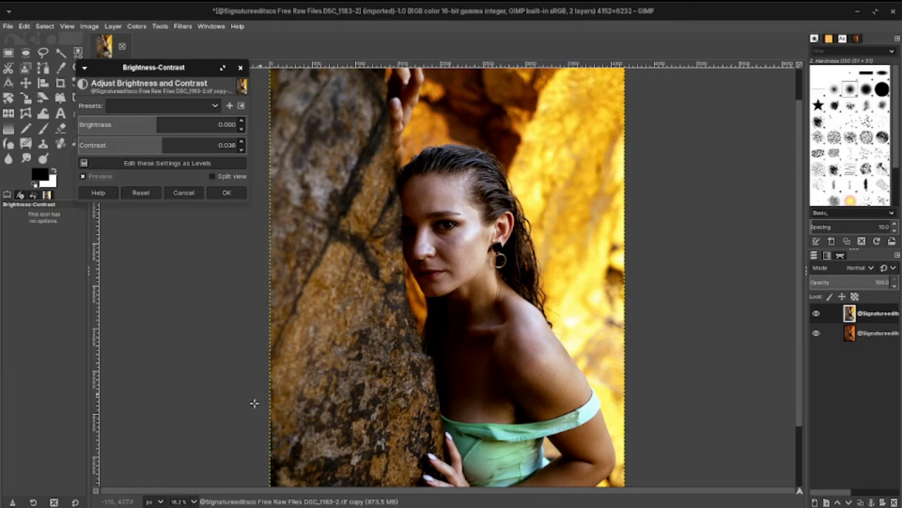
{"action": "left_click", "coordinate": [226, 193]}
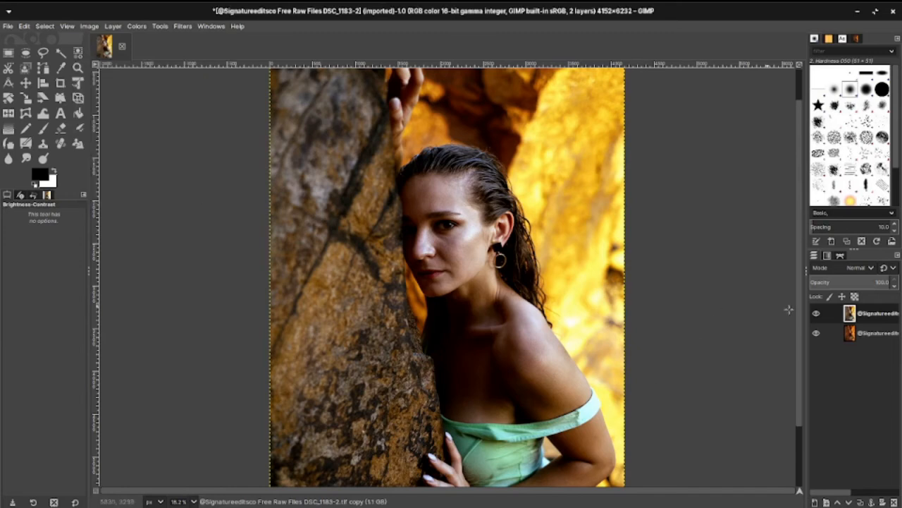
Start a Saturation adjustment on the retouched layer and set its scale to 1.179.
{"action": "left_click_drag", "start_coordinate": [802, 270], "coordinate": [802, 327]}
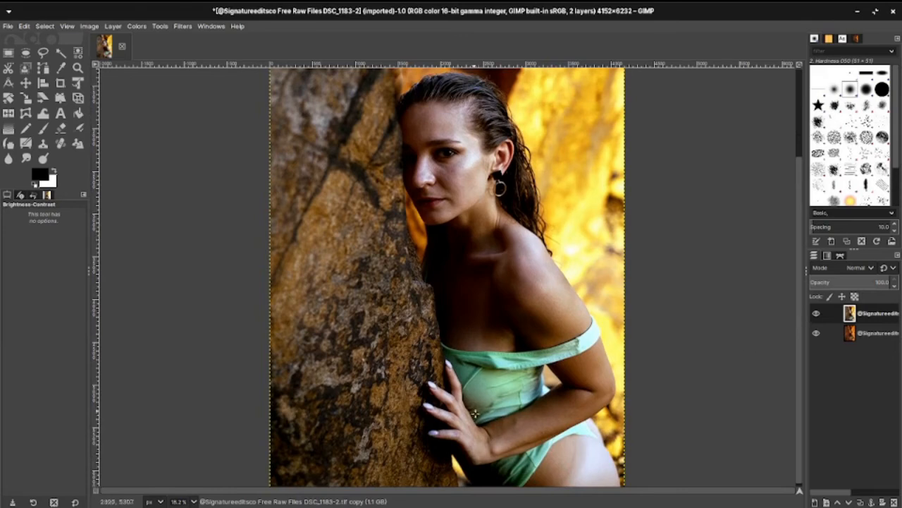
{"action": "left_click", "coordinate": [136, 27]}
{"action": "left_click", "coordinate": [148, 83]}
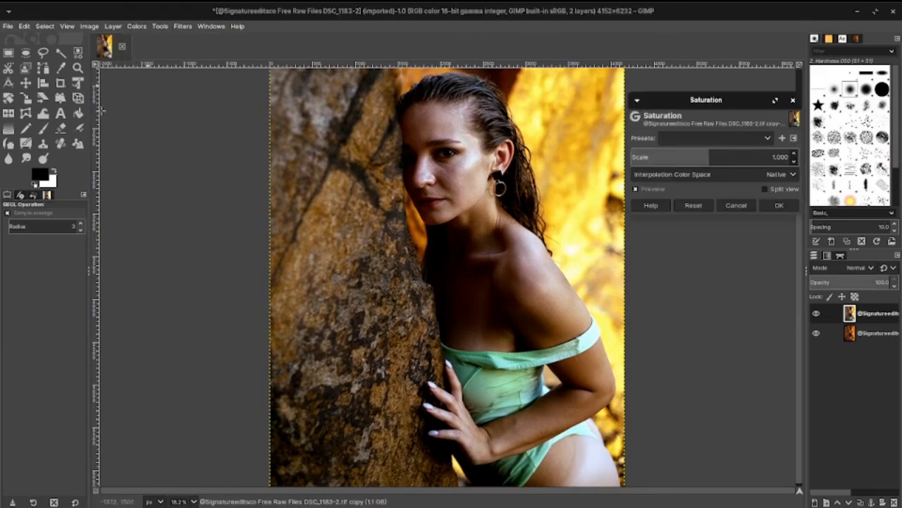
{"action": "left_click", "coordinate": [713, 159]}
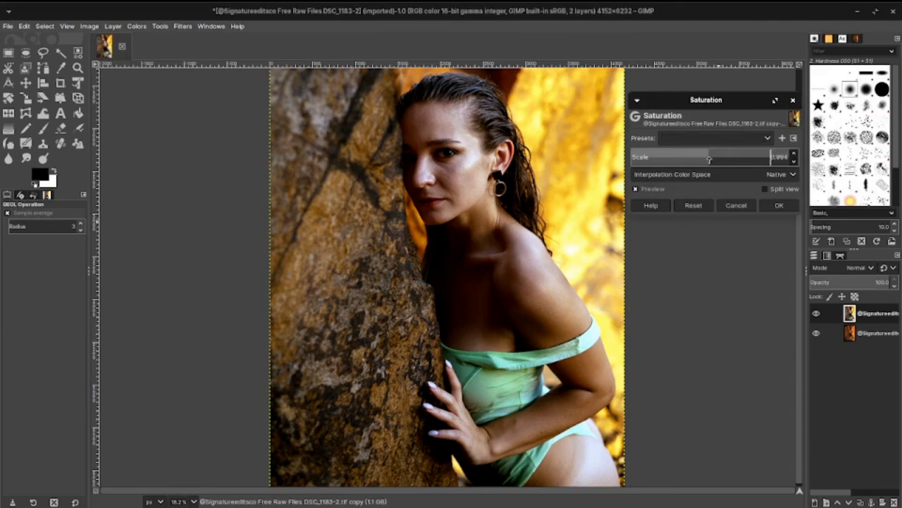
{"action": "left_click_drag", "start_coordinate": [712, 161], "coordinate": [713, 157]}
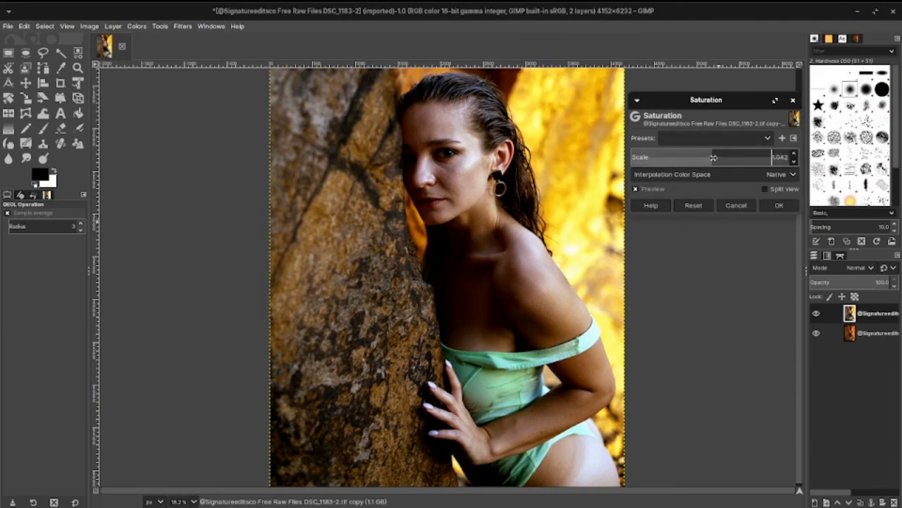
{"action": "left_click", "coordinate": [713, 158]}
{"action": "left_click_drag", "start_coordinate": [714, 158], "coordinate": [714, 158]}
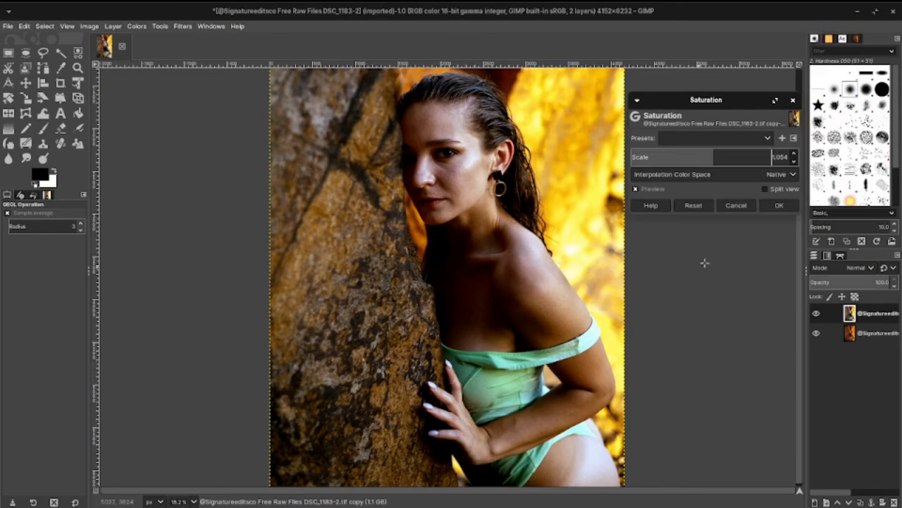
{"action": "left_click", "coordinate": [713, 158]}
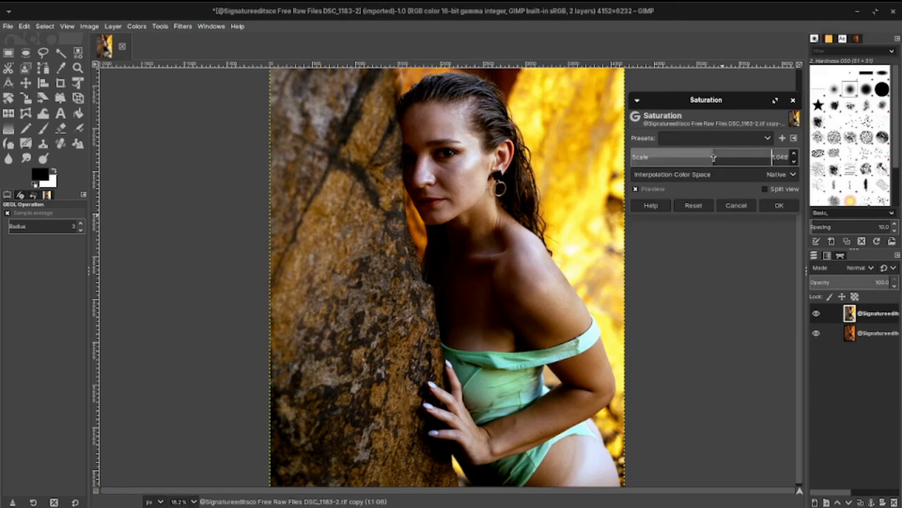
{"action": "left_click_drag", "start_coordinate": [714, 158], "coordinate": [724, 157]}
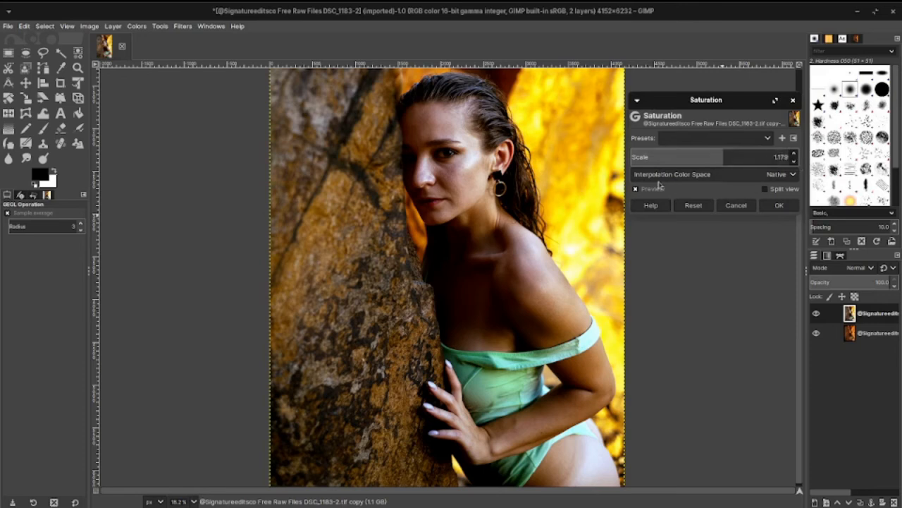
Compare the image with and without the saturation boost and apply the adjustment.
{"action": "left_click", "coordinate": [637, 189]}
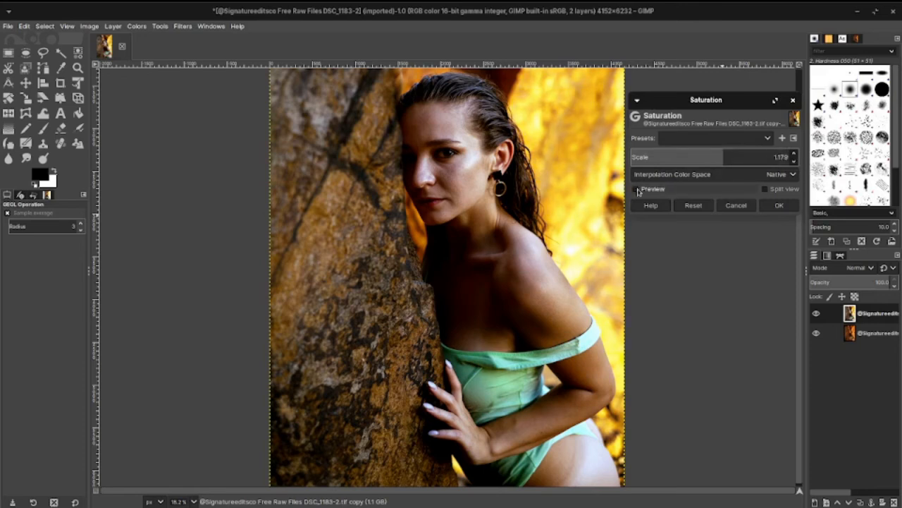
{"action": "left_click", "coordinate": [637, 189]}
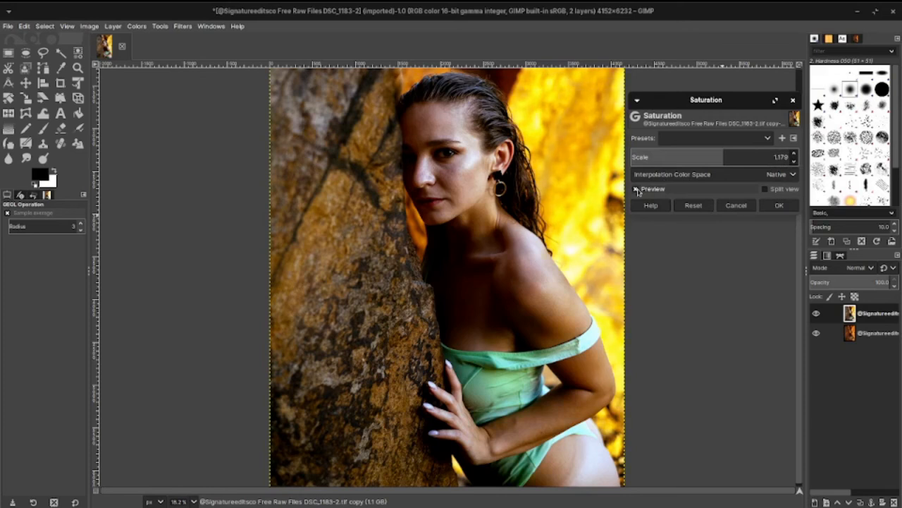
{"action": "left_click", "coordinate": [638, 189]}
{"action": "left_click", "coordinate": [637, 190]}
{"action": "left_click", "coordinate": [785, 208]}
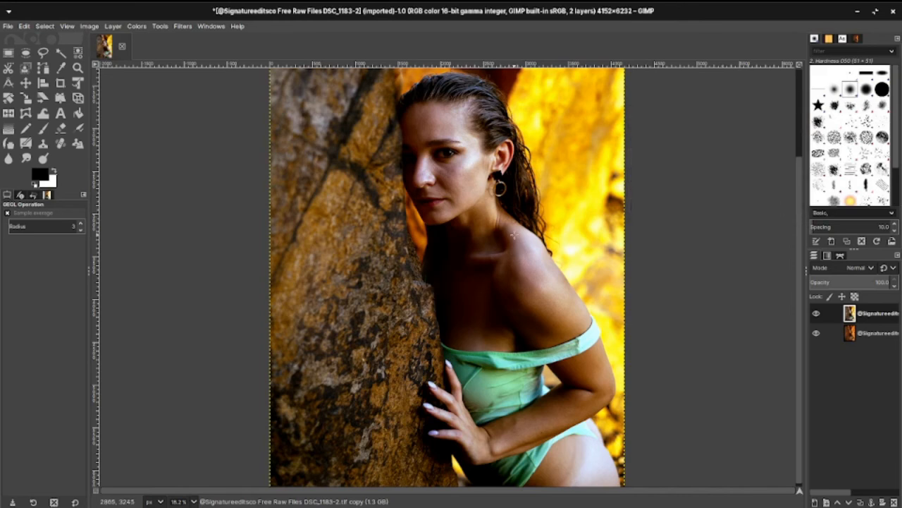
Compare the edited layer with the original beneath it and examine the portrait's face and overall colors.
{"action": "scroll", "coordinate": [513, 234], "scroll_direction": "down", "scroll_amount": 2, "text": "ctrl"}
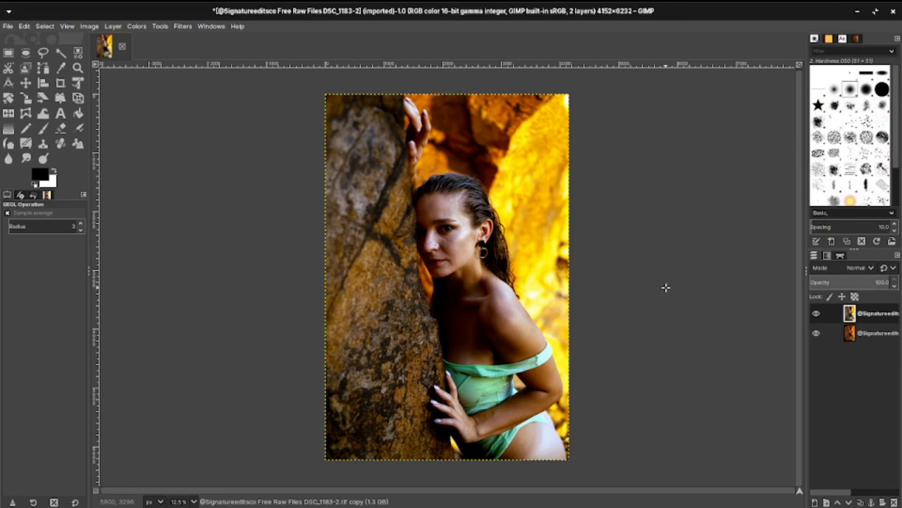
{"action": "scroll", "coordinate": [780, 396], "scroll_direction": "up", "scroll_amount": 2, "text": "ctrl"}
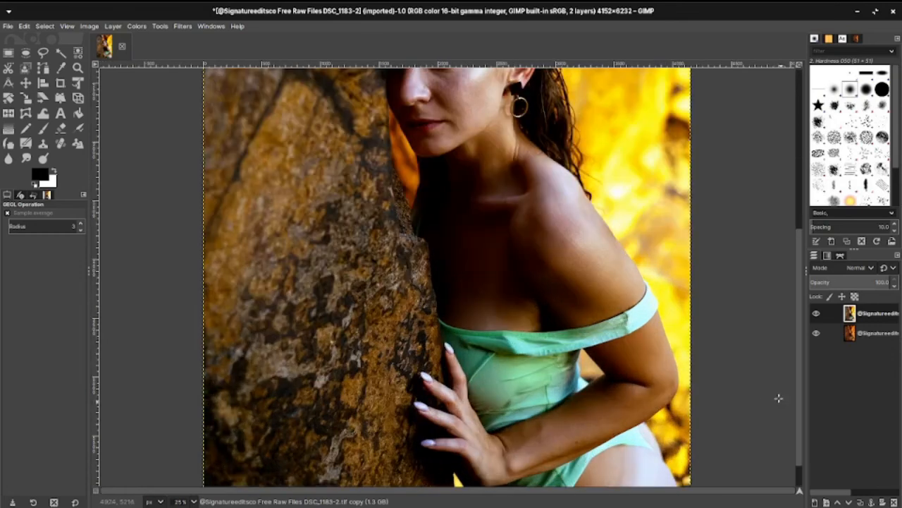
{"action": "scroll", "coordinate": [791, 223], "scroll_direction": "up", "scroll_amount": 5}
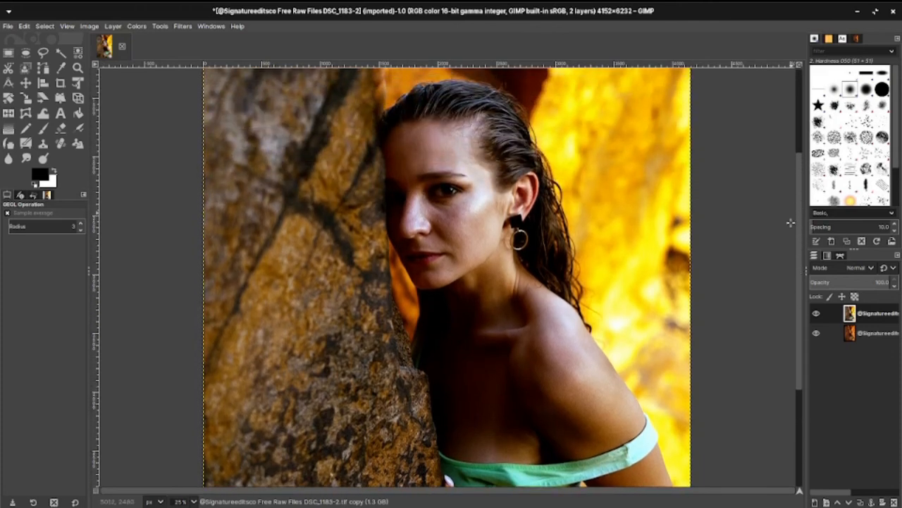
{"action": "left_click", "coordinate": [817, 316]}
{"action": "left_click", "coordinate": [817, 315]}
{"action": "left_click_drag", "start_coordinate": [798, 234], "coordinate": [798, 185]}
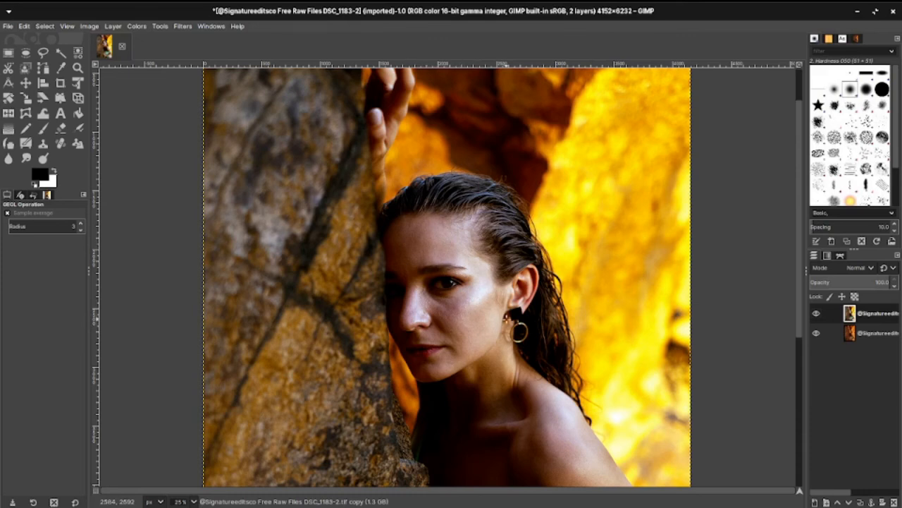
{"action": "scroll", "coordinate": [479, 319], "scroll_direction": "up", "scroll_amount": 3}
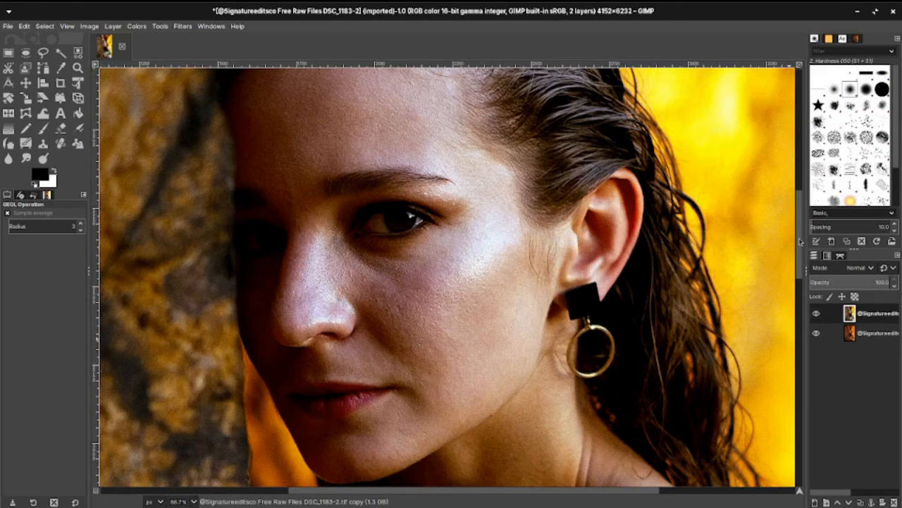
Toggle the edited layer's visibility to compare the hair and upper face with the original beneath it.
{"action": "scroll", "coordinate": [800, 242], "scroll_direction": "up", "scroll_amount": 4}
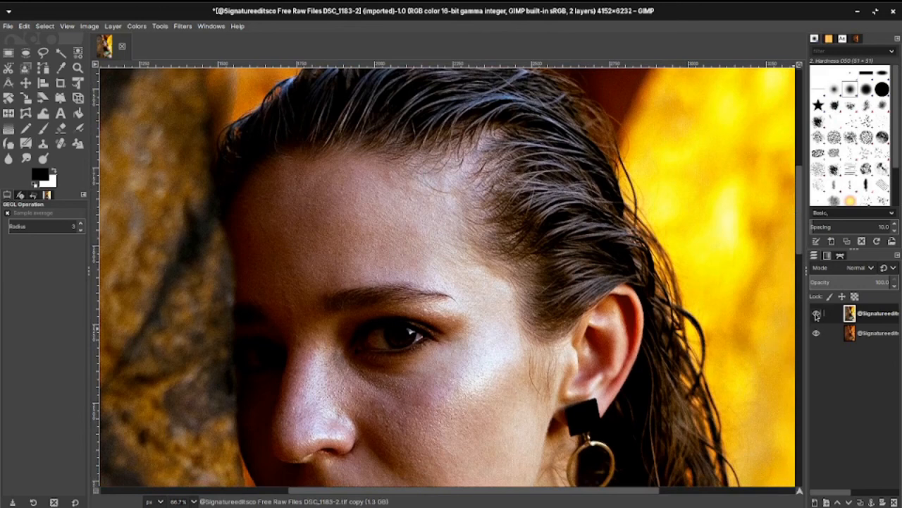
{"action": "left_click", "coordinate": [817, 314]}
{"action": "left_click", "coordinate": [816, 314]}
{"action": "left_click_drag", "start_coordinate": [799, 223], "coordinate": [801, 255]}
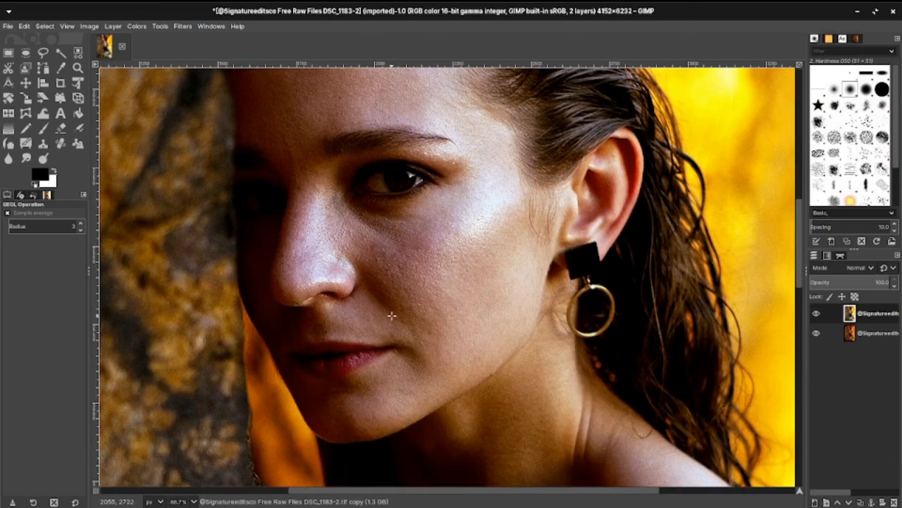
{"action": "scroll", "coordinate": [391, 315], "scroll_direction": "down", "scroll_amount": 2}
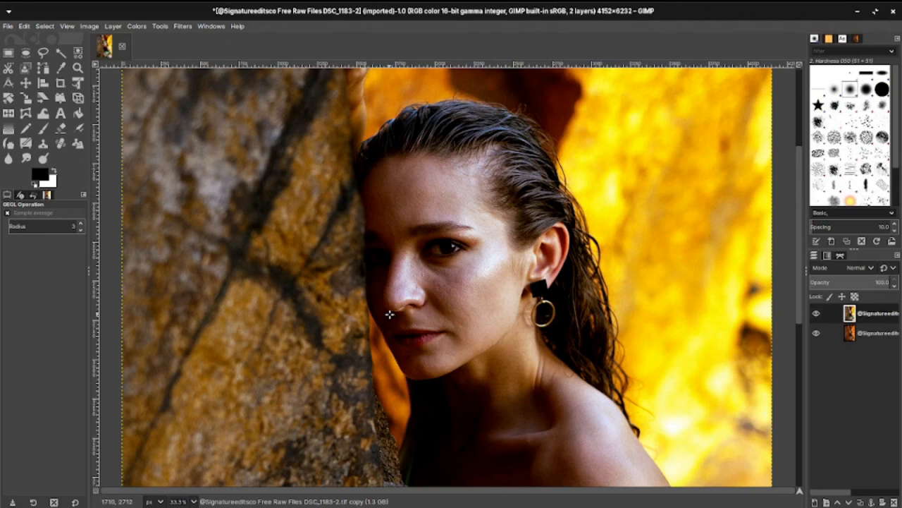
Start exporting the retouched image and choose JPEG image as the file type.
{"action": "left_click", "coordinate": [7, 26]}
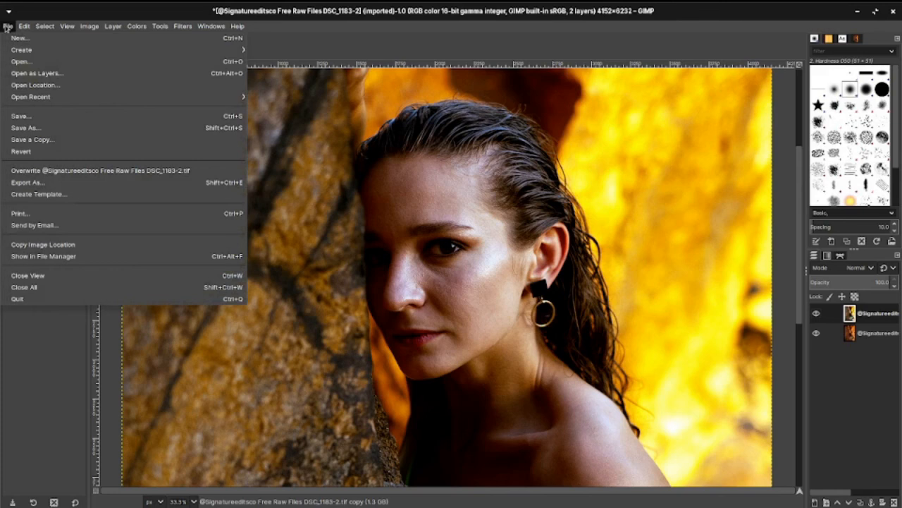
{"action": "left_click", "coordinate": [32, 185]}
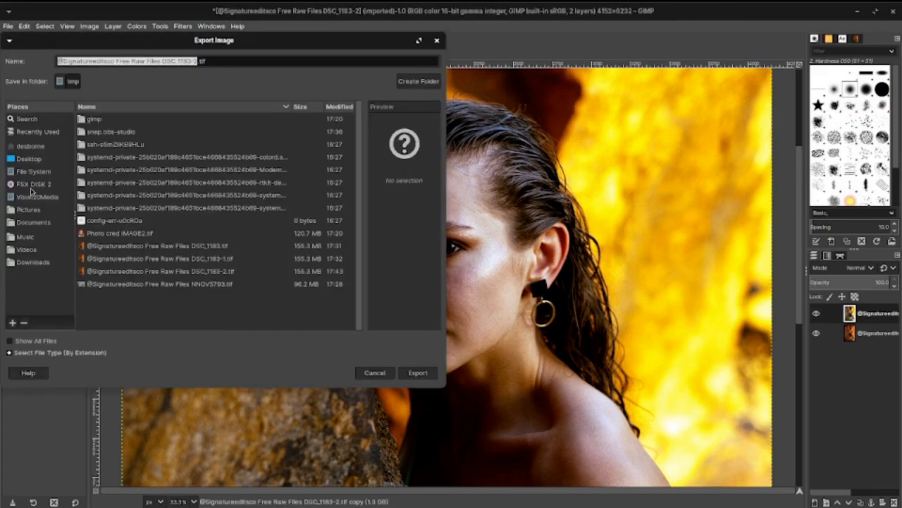
{"action": "left_click", "coordinate": [9, 353]}
{"action": "scroll", "coordinate": [63, 324], "scroll_direction": "down", "scroll_amount": 5}
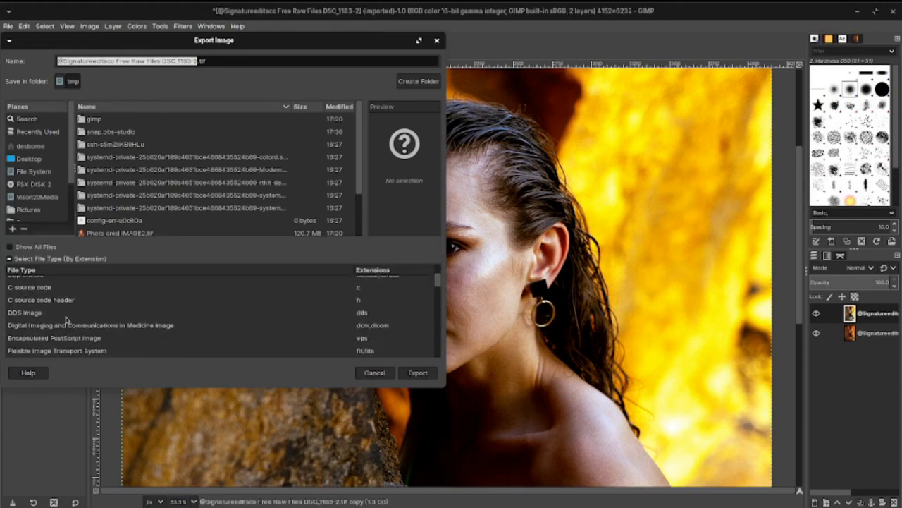
{"action": "scroll", "coordinate": [62, 325], "scroll_direction": "down", "scroll_amount": 3}
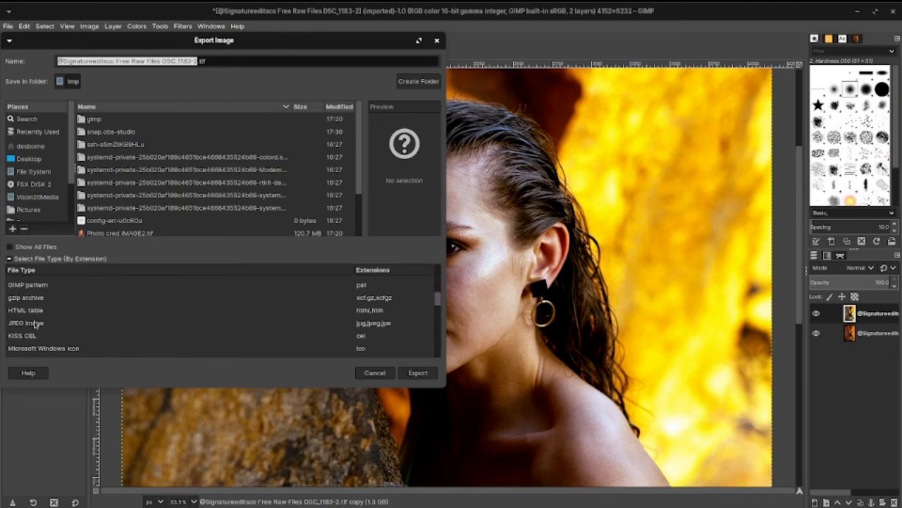
{"action": "left_click", "coordinate": [33, 323]}
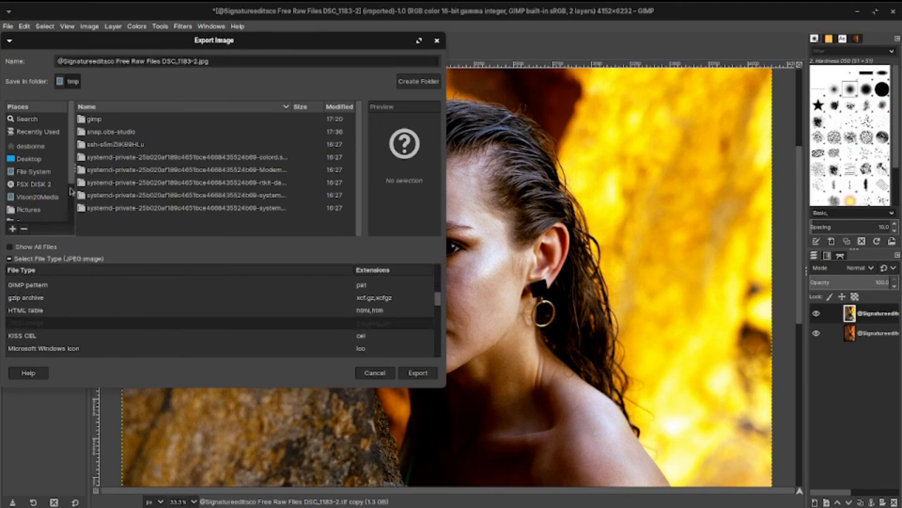
Create a folder named Finished edits in Pictures and export the JPEG into it at quality 100.
{"action": "scroll", "coordinate": [36, 176], "scroll_direction": "down", "scroll_amount": 1}
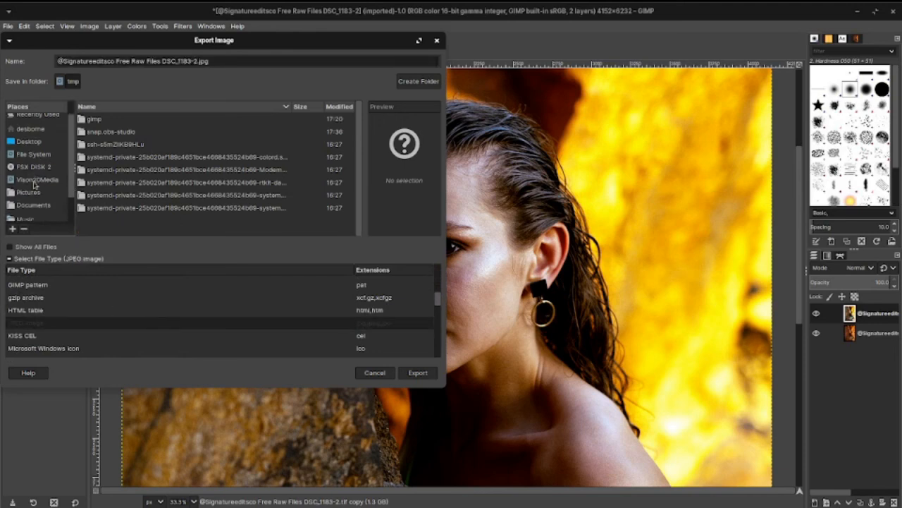
{"action": "left_click", "coordinate": [33, 192]}
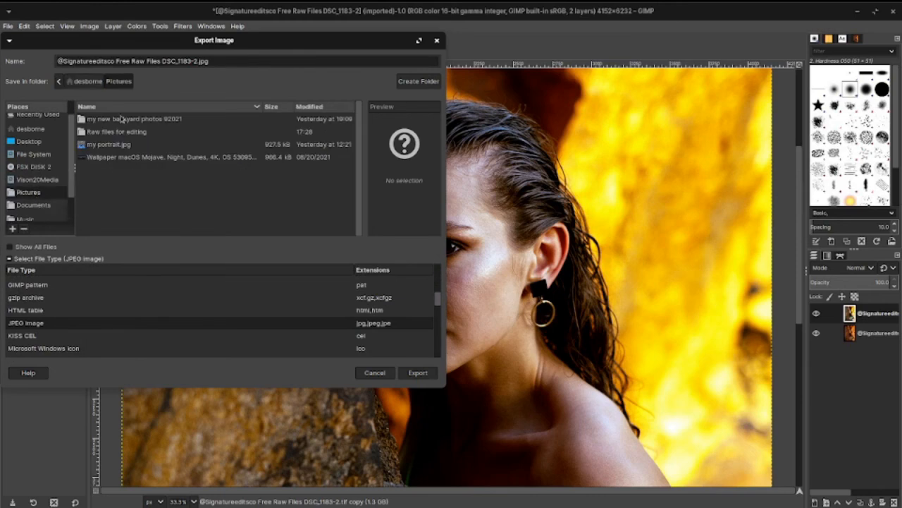
{"action": "left_click", "coordinate": [417, 82]}
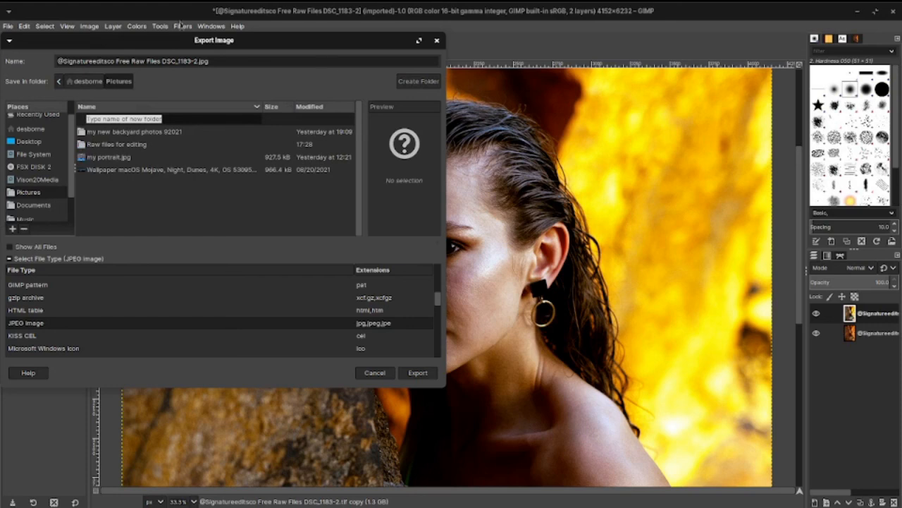
{"action": "key", "text": "BackSpace"}
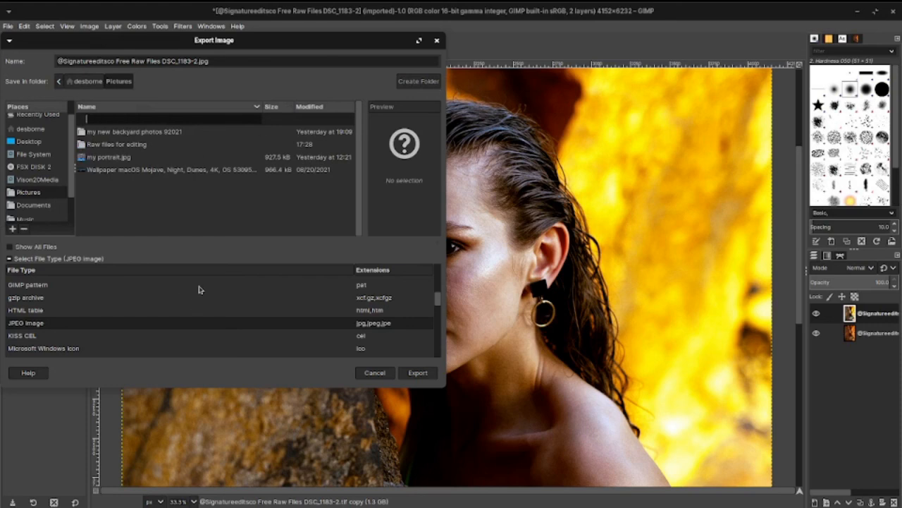
{"action": "type", "text": "Finished edits"}
{"action": "key", "text": "Return"}
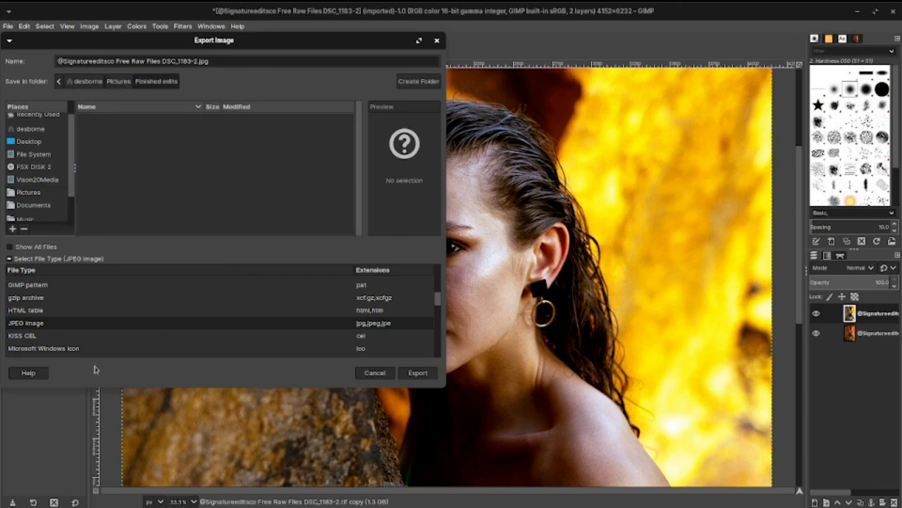
{"action": "left_click", "coordinate": [418, 372]}
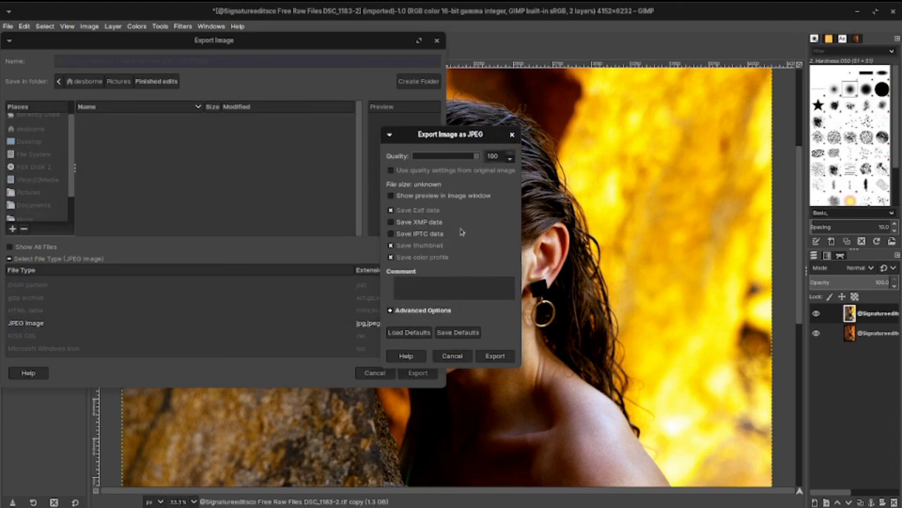
{"action": "left_click", "coordinate": [496, 356]}
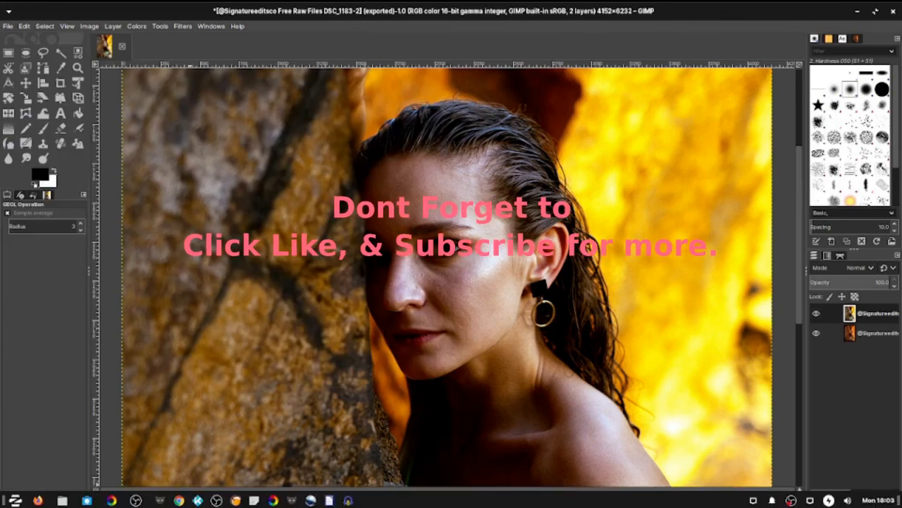
Switch to the file manager, view the exported JPEG from Pictures/Finished edits, and minimize the viewer and file manager to return to GIMP.
{"action": "left_click", "coordinate": [62, 499]}
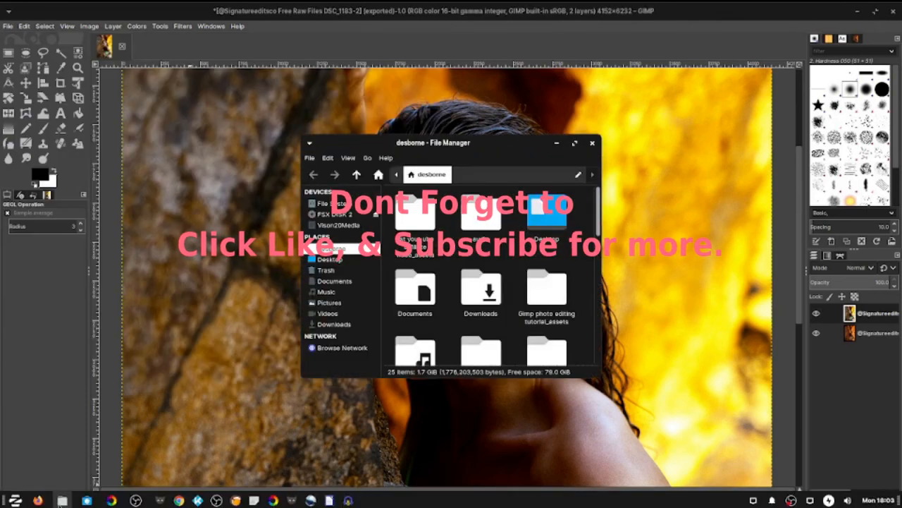
{"action": "left_click", "coordinate": [329, 303]}
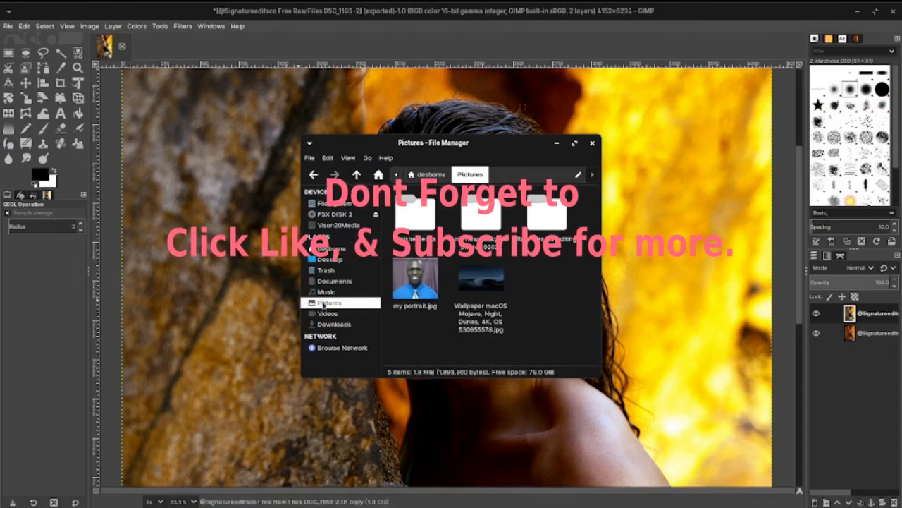
{"action": "double_click", "coordinate": [423, 224]}
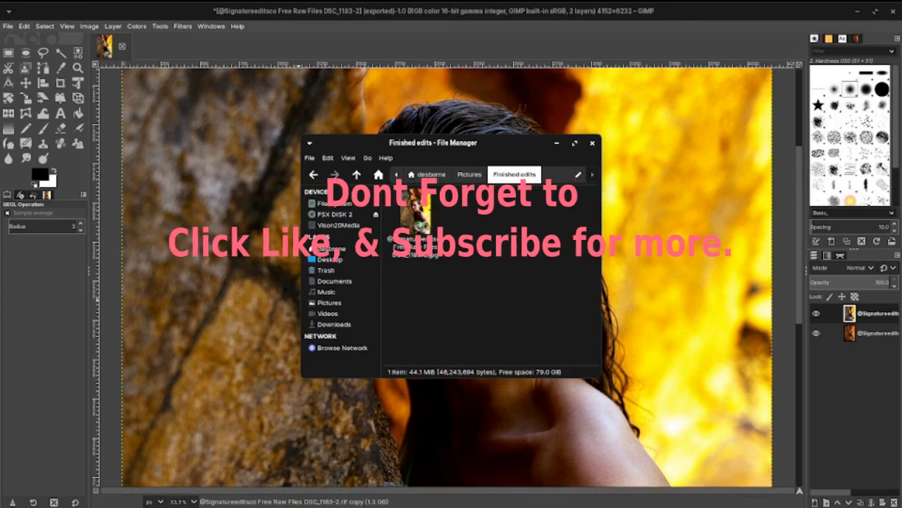
{"action": "double_click", "coordinate": [423, 222]}
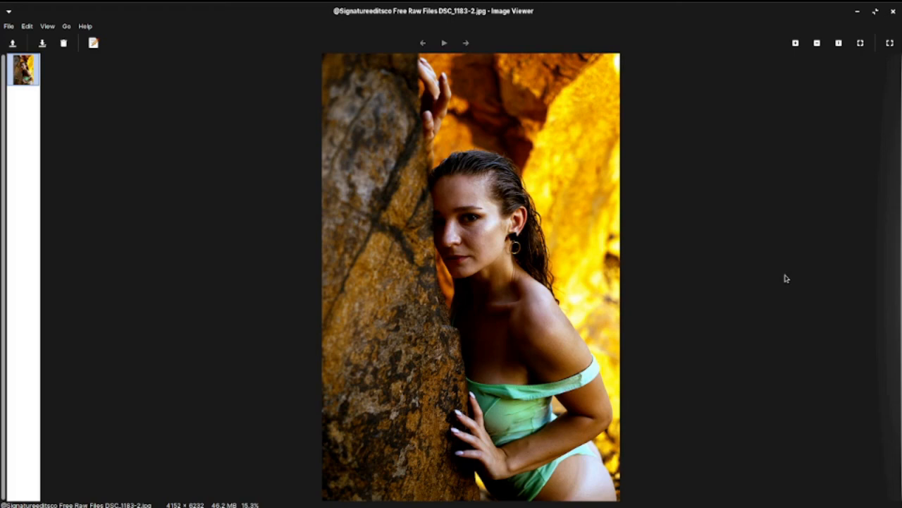
{"action": "left_click", "coordinate": [859, 12]}
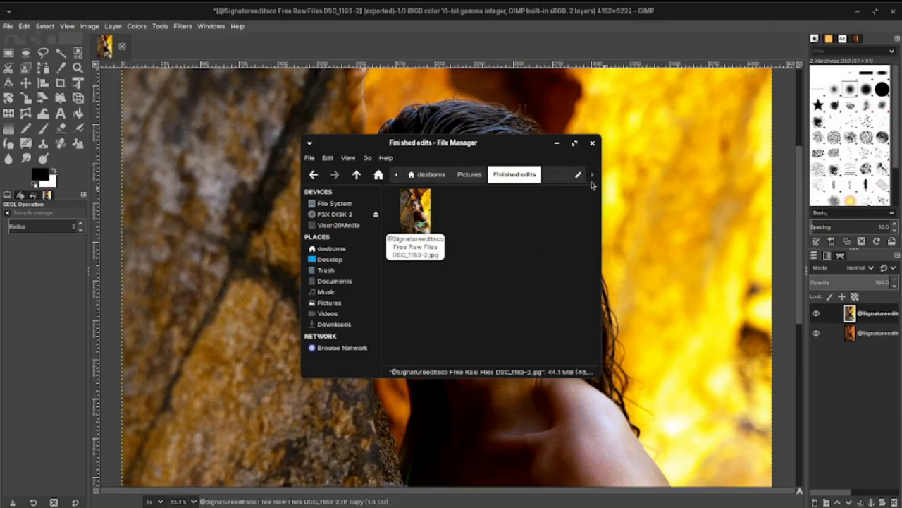
{"action": "left_click", "coordinate": [557, 144]}
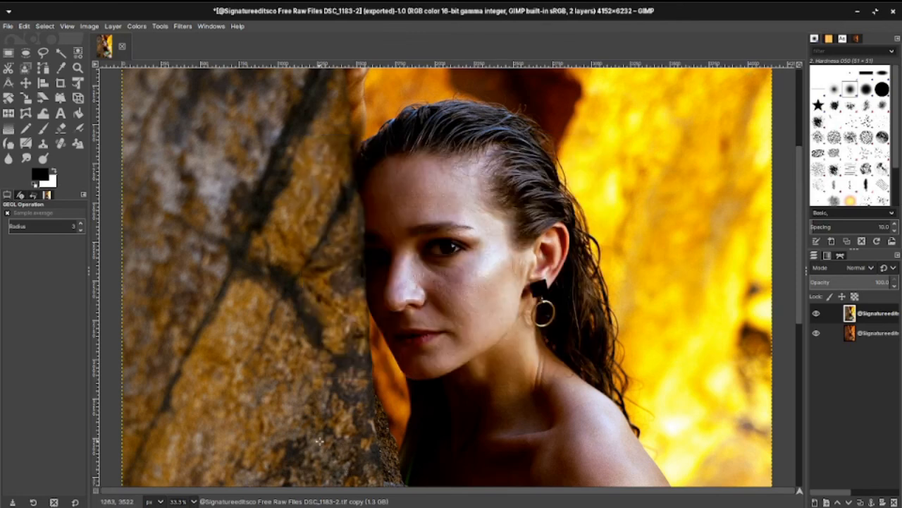